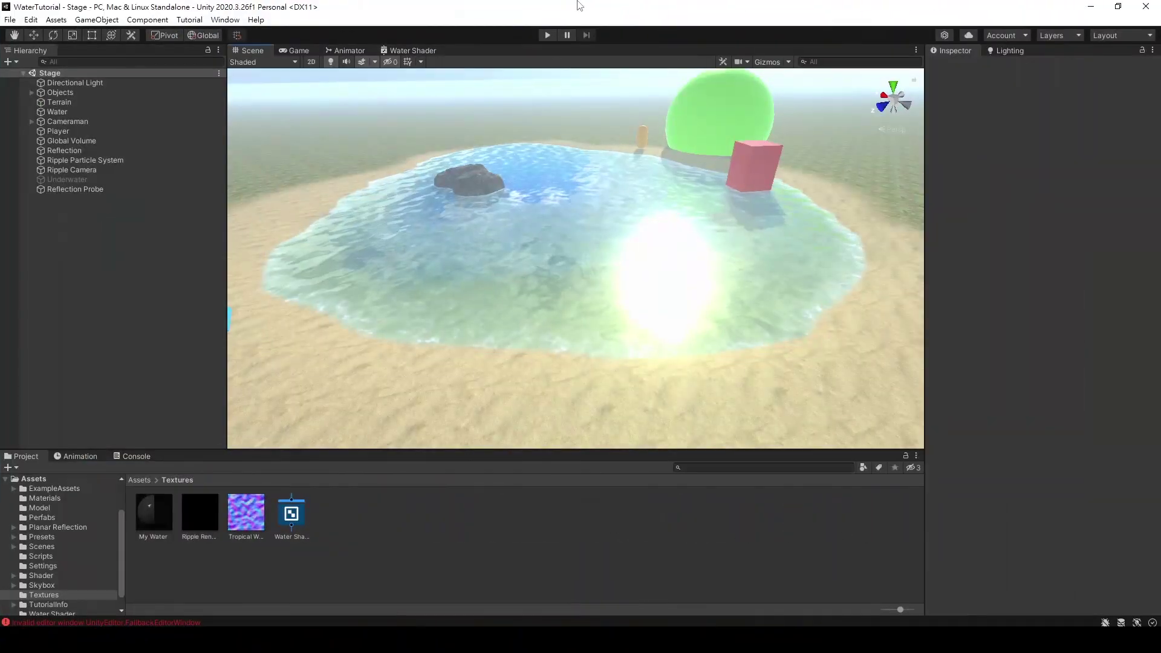
Enable Two Sided in the Water Shader's graph settings, save the asset and view the water surface from below in the scene
right_click_drag(601, 216, 537, 107)
key("w")
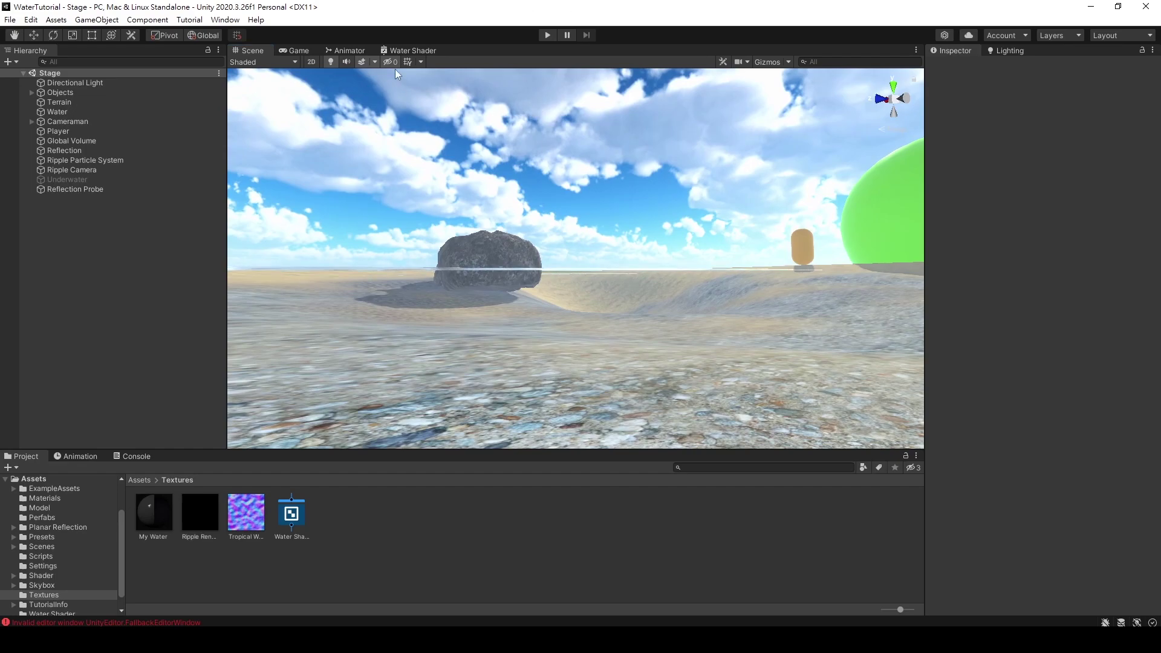
left_click(411, 59)
scroll(766, 191, "down", 1)
middle_click_drag(770, 197, 551, 212)
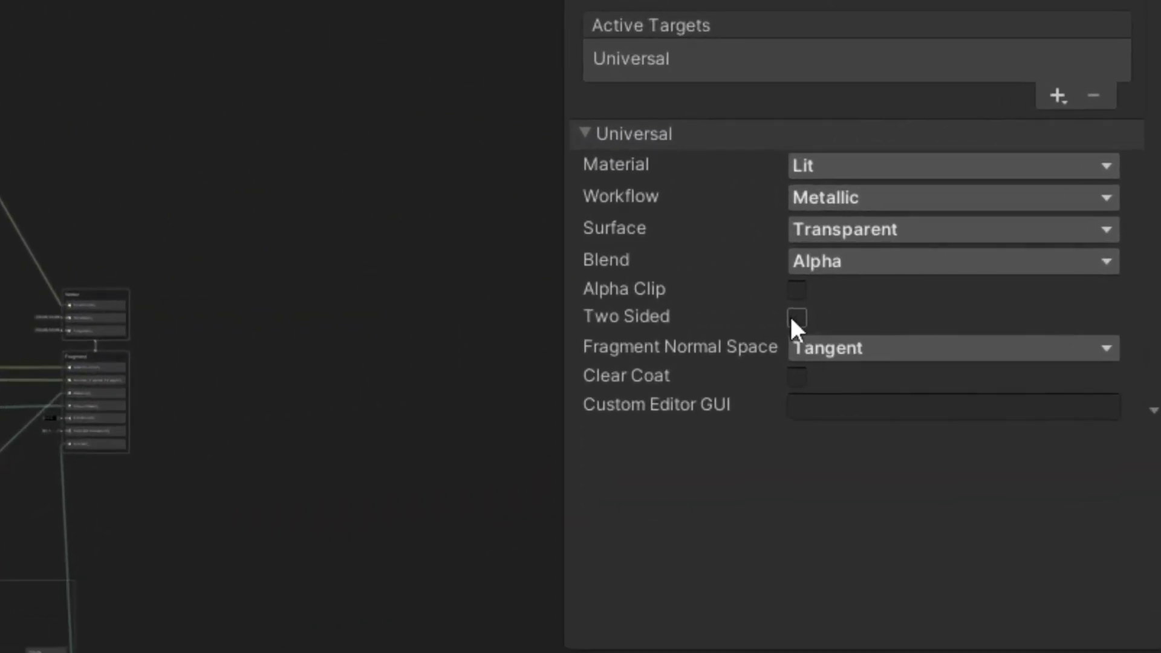
left_click(789, 319)
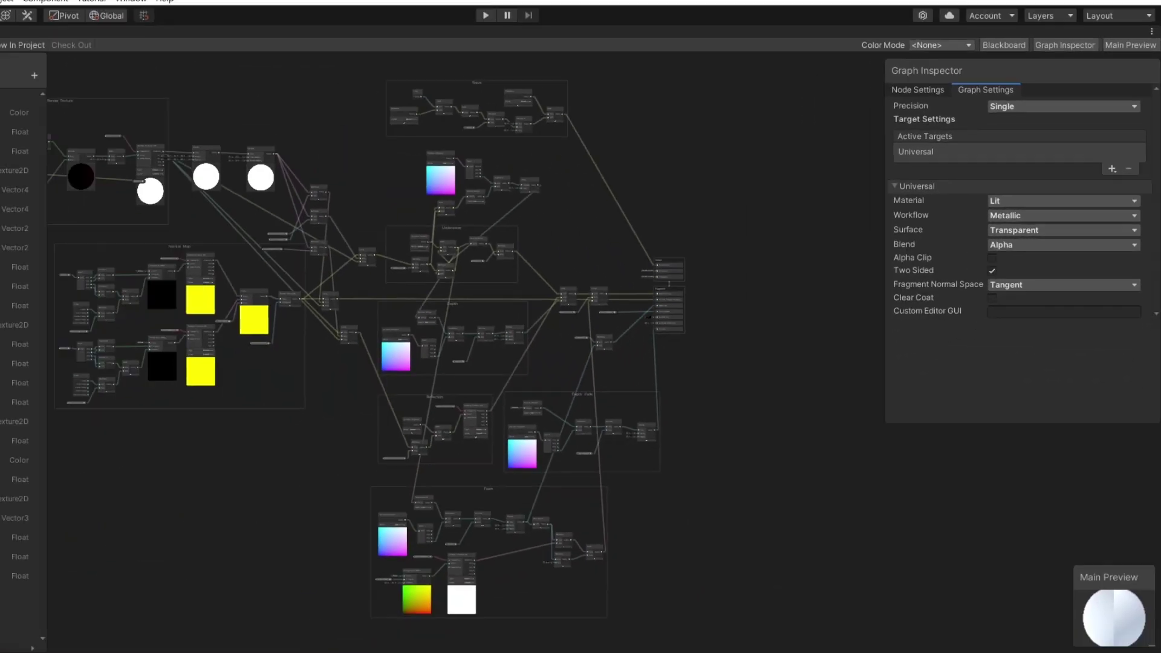
left_click(24, 65)
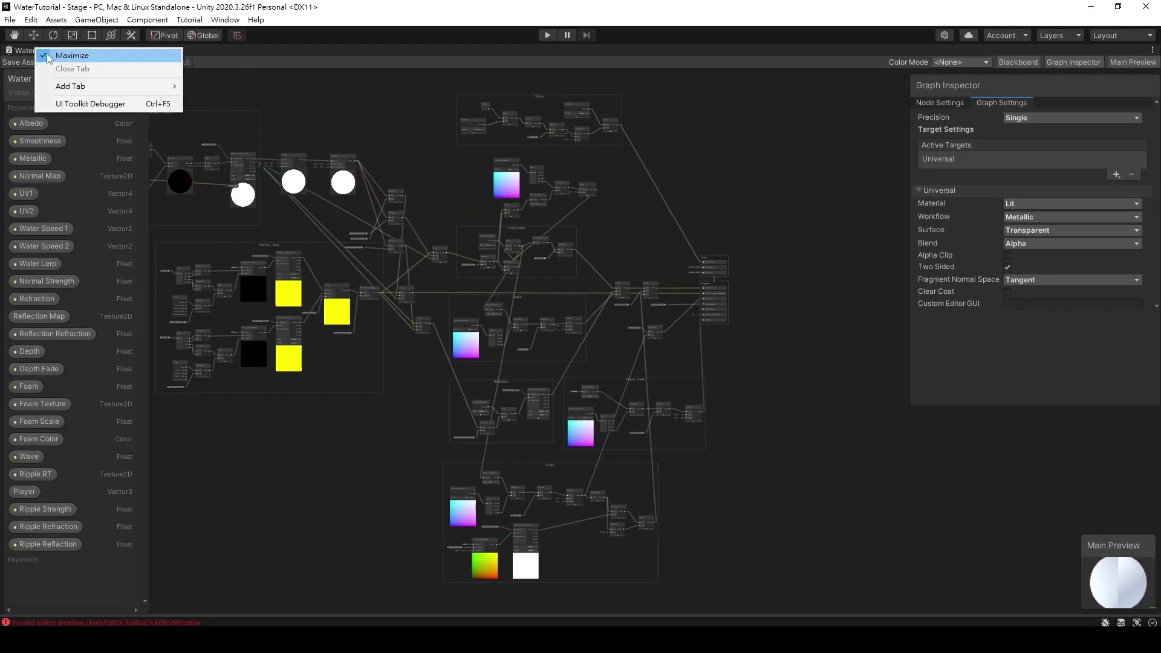
left_click(48, 55)
left_click(253, 51)
right_click_drag(637, 340, 611, 284)
Move the Vertex and Fragment blocks away from the Lerp nodes in the Water Shader graph and add an Is Front Face node
left_click(397, 50)
left_click(430, 60)
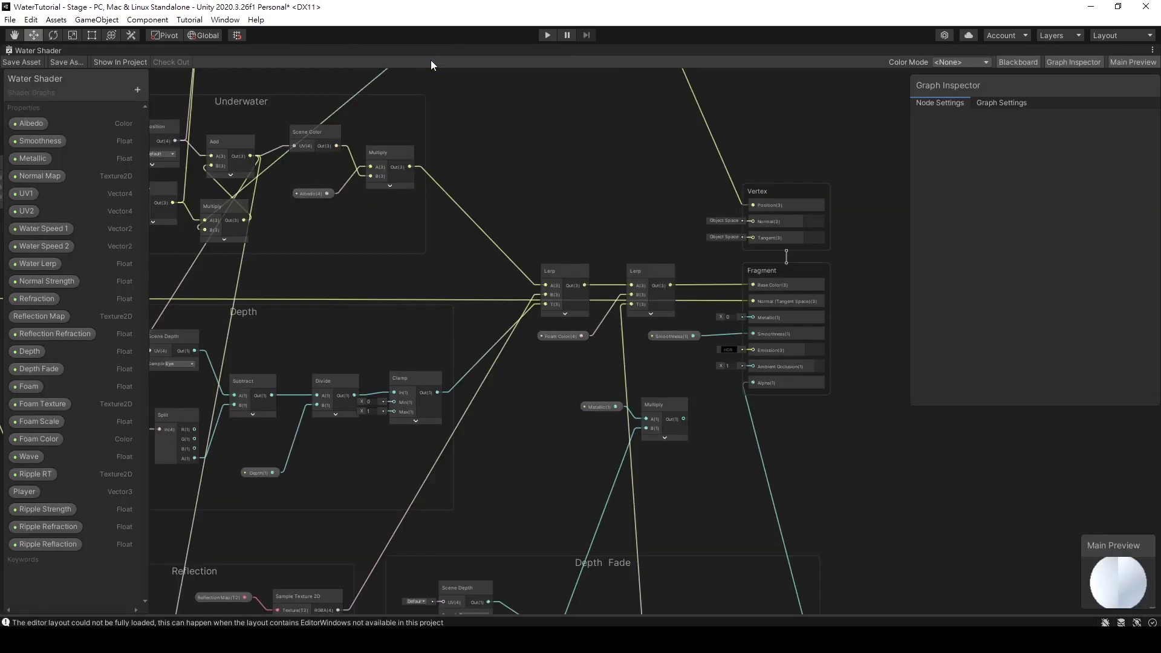
scroll(738, 319, "up", 3)
middle_click_drag(791, 178, 695, 204)
left_click_drag(724, 276, 724, 277)
left_click_drag(688, 277, 809, 275)
right_click(476, 175)
left_click(496, 183)
type("is")
key("Return")
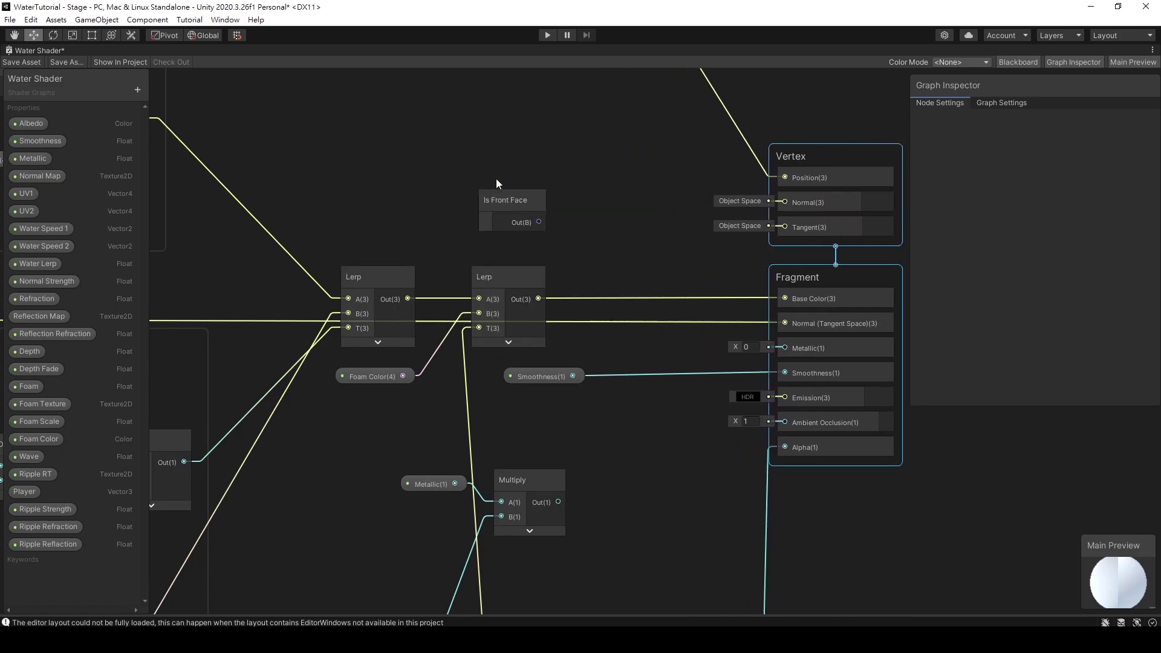
Add a Branch node with Is Front Face as Predicate and the final Lerp as True, and feed it into Base Color
left_click_drag(539, 223, 582, 261)
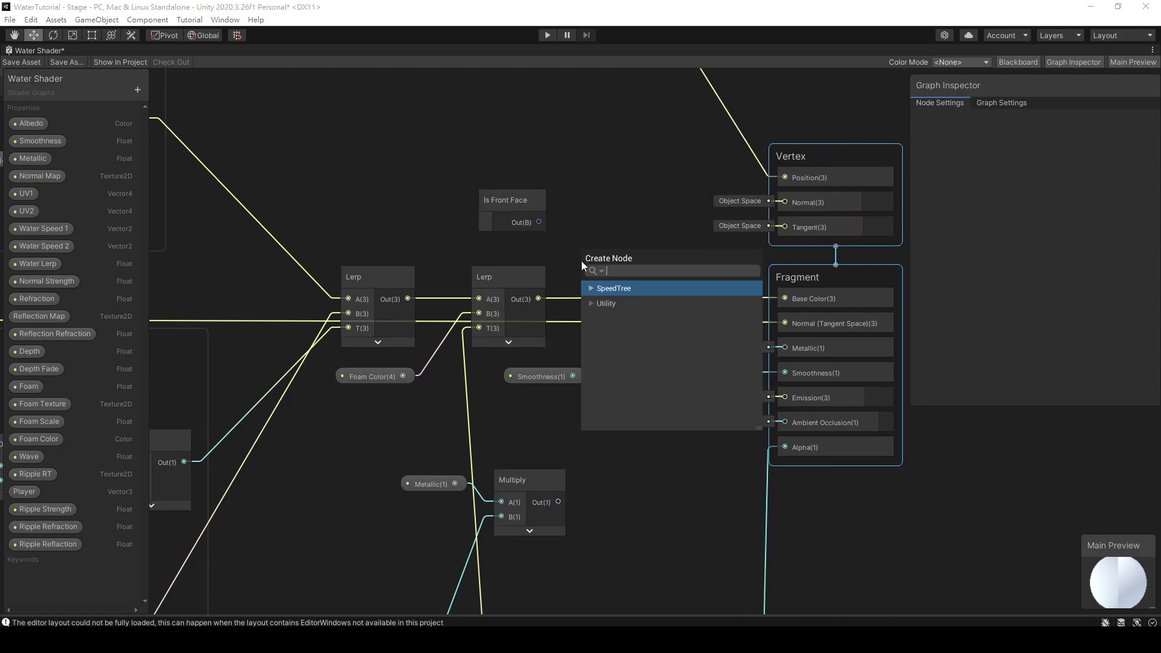
left_click(606, 297)
left_click(630, 317)
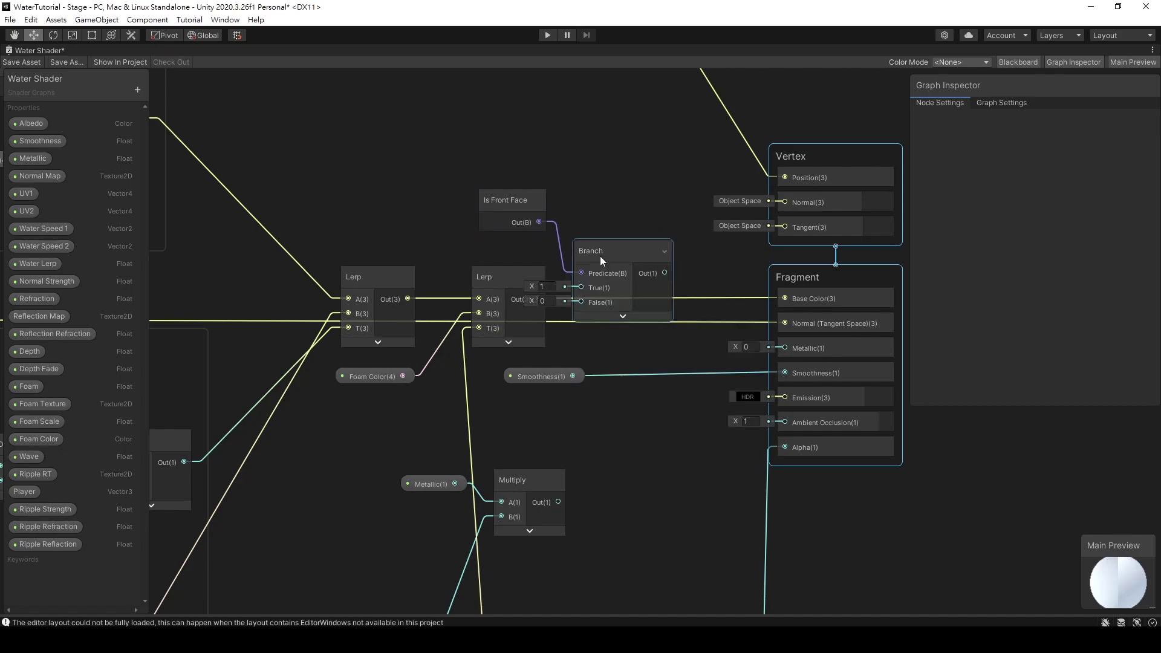
left_click_drag(600, 256, 634, 256)
left_click_drag(700, 273, 782, 298)
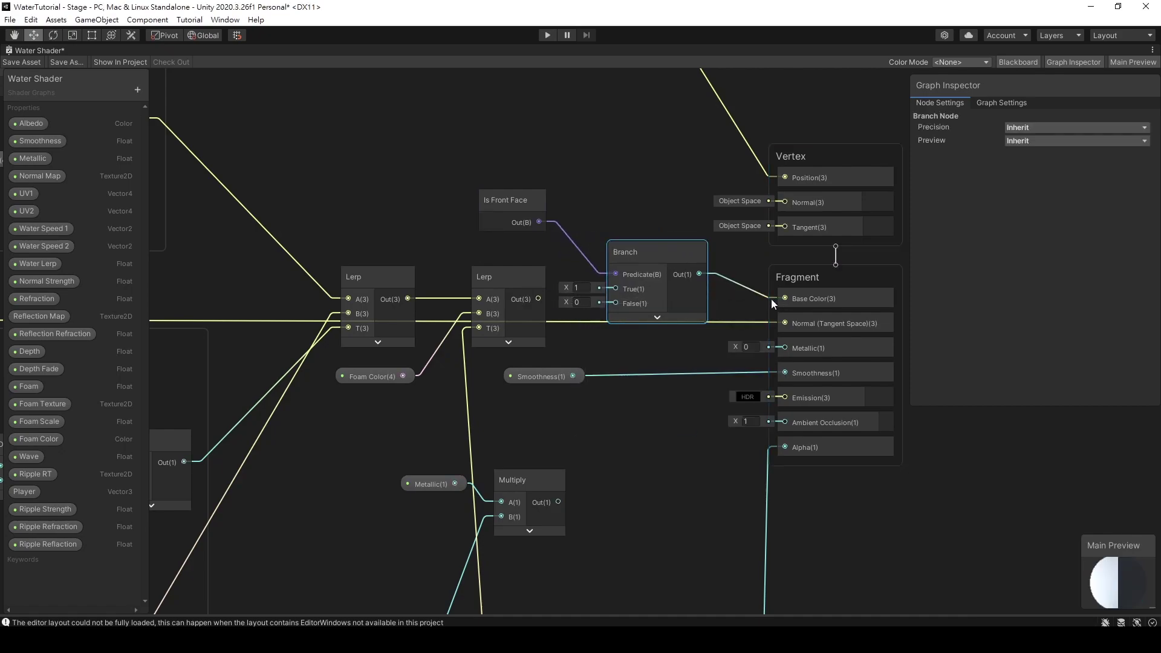
left_click_drag(539, 299, 617, 289)
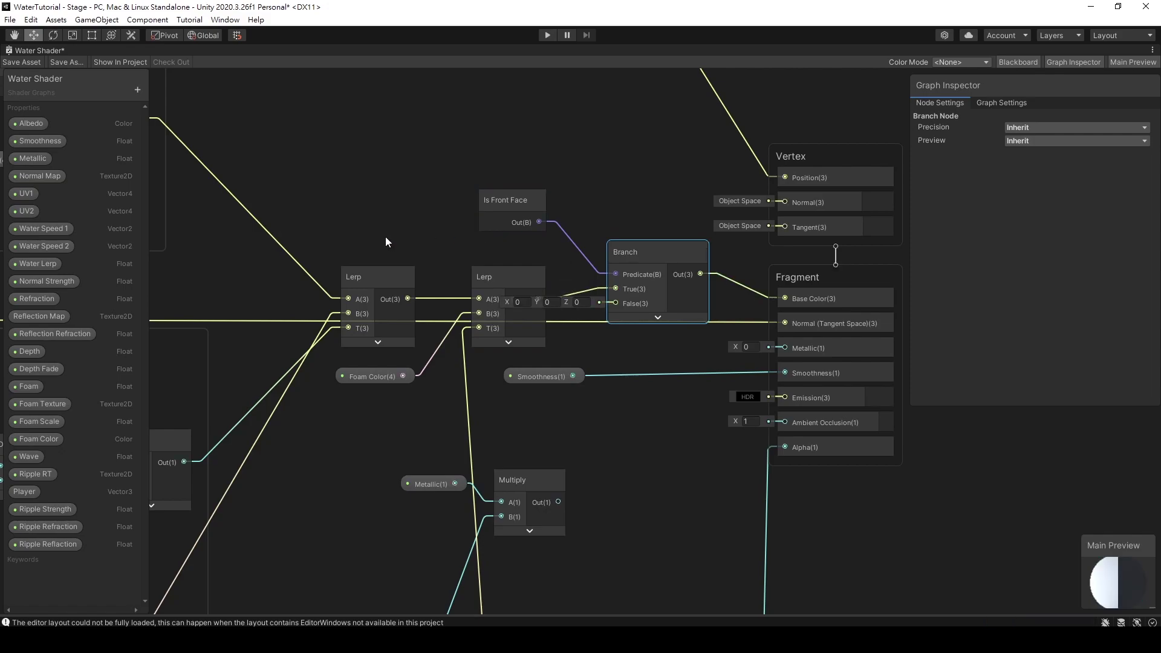
Connect the Underwater group's Multiply output to the Branch node's False input, and check the saved shader and My Water's smoothness in the scene
middle_click_drag(386, 237, 523, 288)
scroll(524, 288, "down", 3)
middle_click_drag(293, 195, 442, 197)
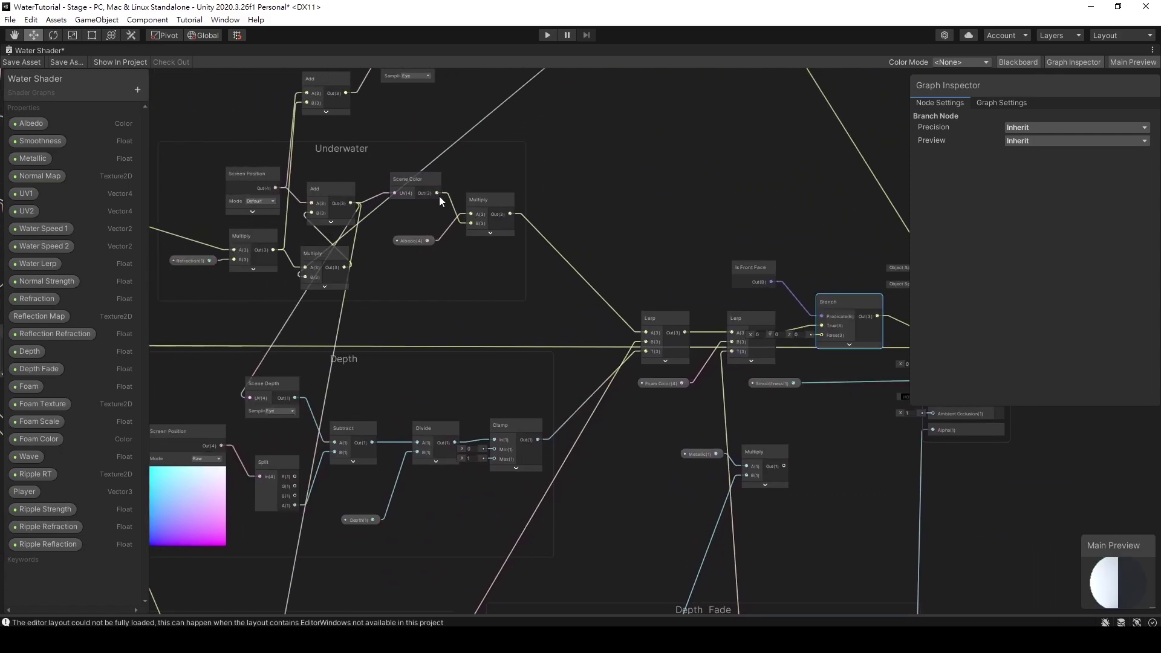
left_click_drag(438, 209, 749, 333)
left_click_drag(706, 279, 699, 279)
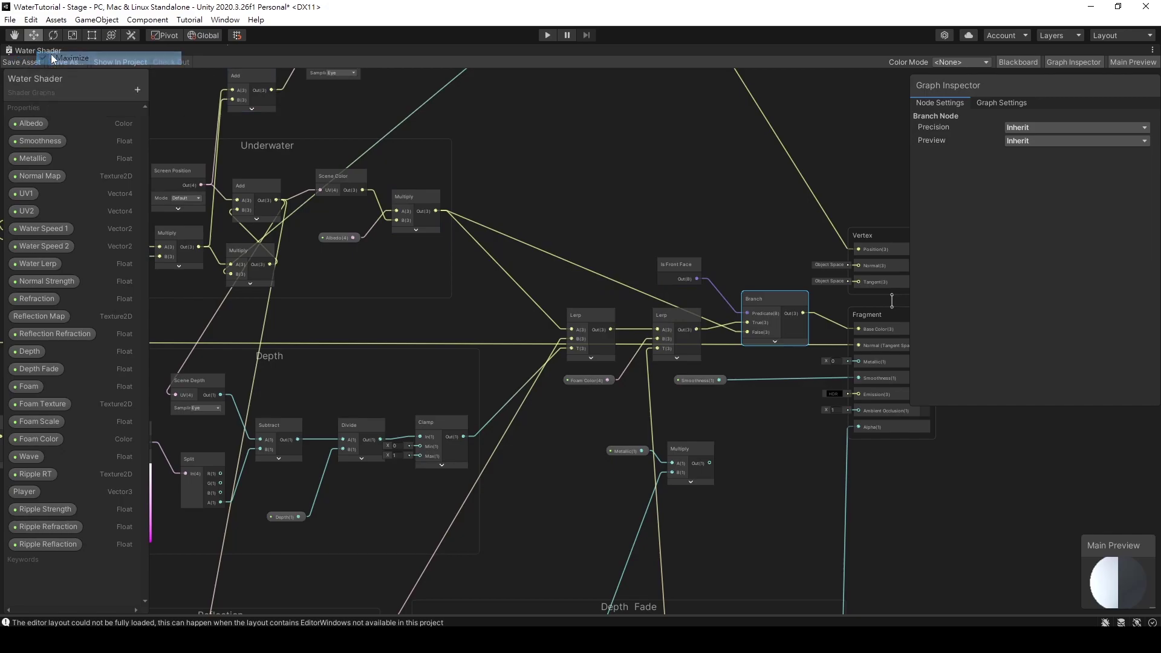
left_click(44, 57)
left_click(254, 50)
right_click_drag(819, 333, 751, 345)
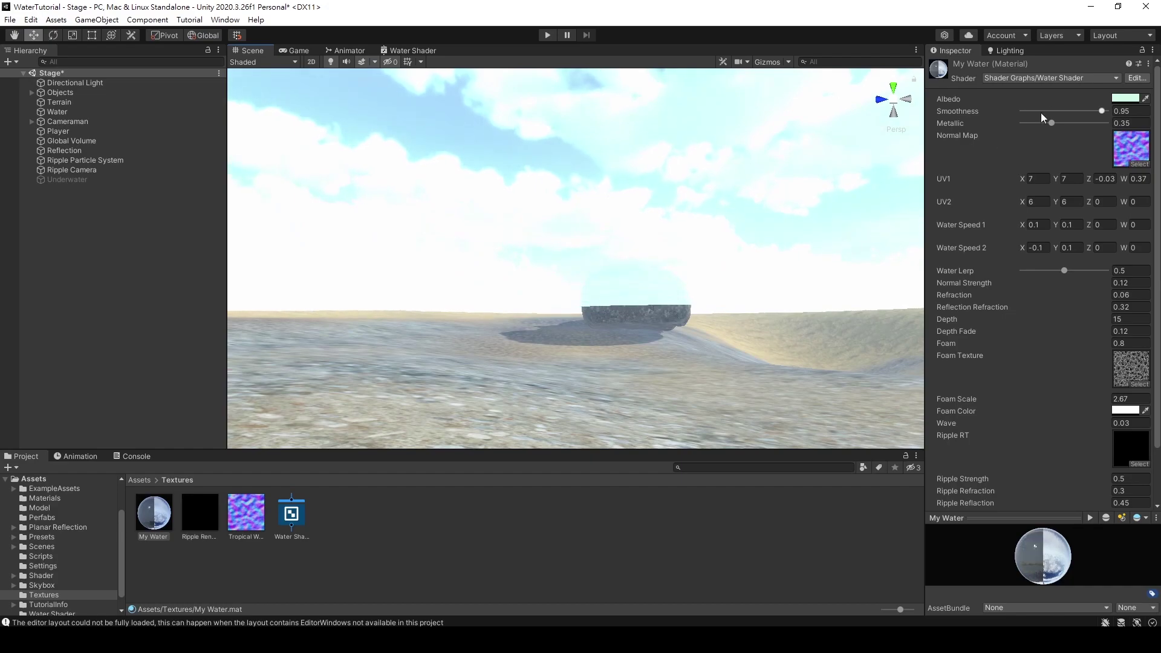
mouse_move(1104, 111)
left_mouse_down()
mouse_move(1008, 115)
mouse_move(1105, 109)
left_mouse_up()
Route Smoothness through a new Branch node's True input, with Is Front Face as Predicate, into the Fragment's Smoothness, and save the asset
right_click(419, 52)
left_click(426, 57)
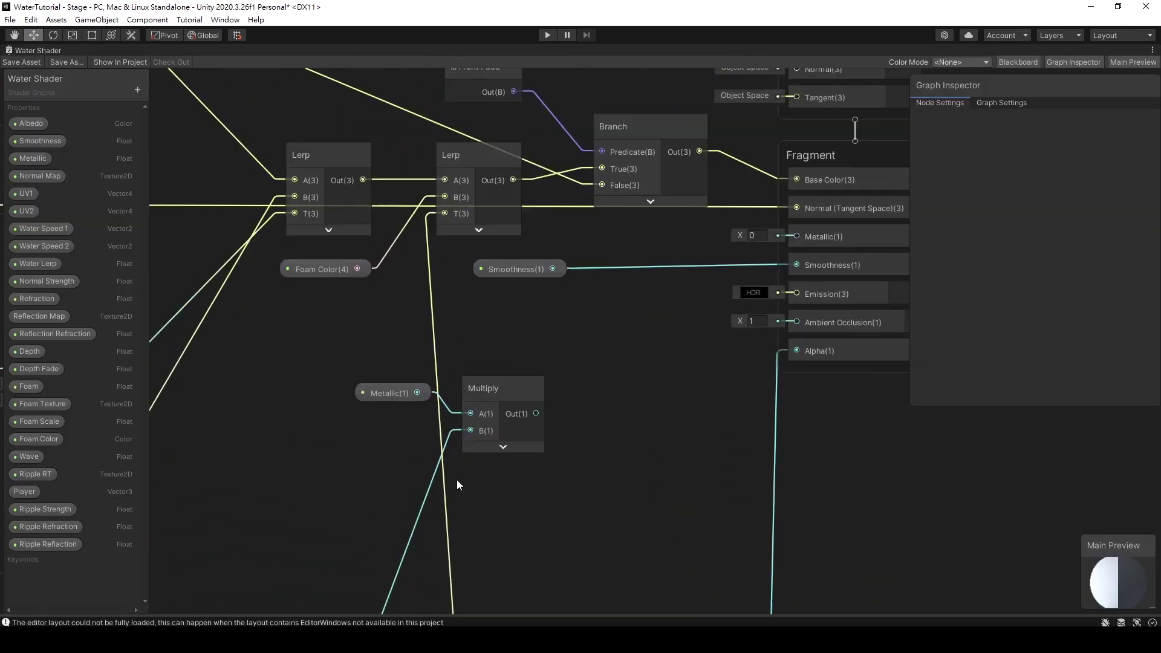
middle_click_drag(544, 291, 449, 384)
left_click_drag(377, 374, 484, 404)
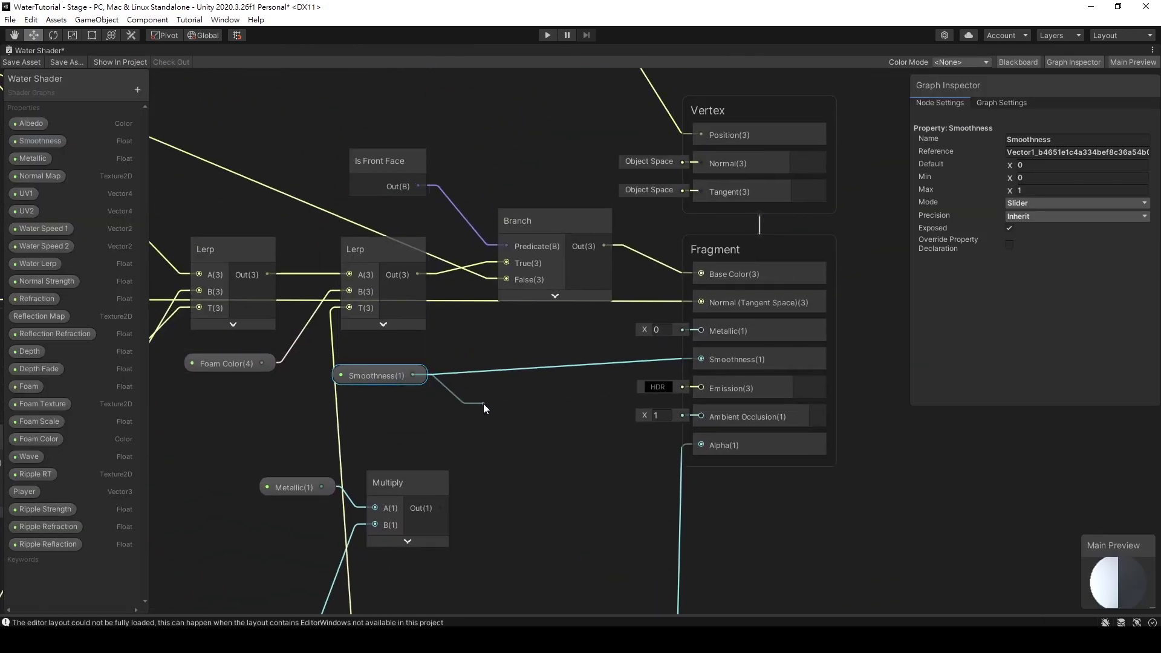
type("bra")
key("Return")
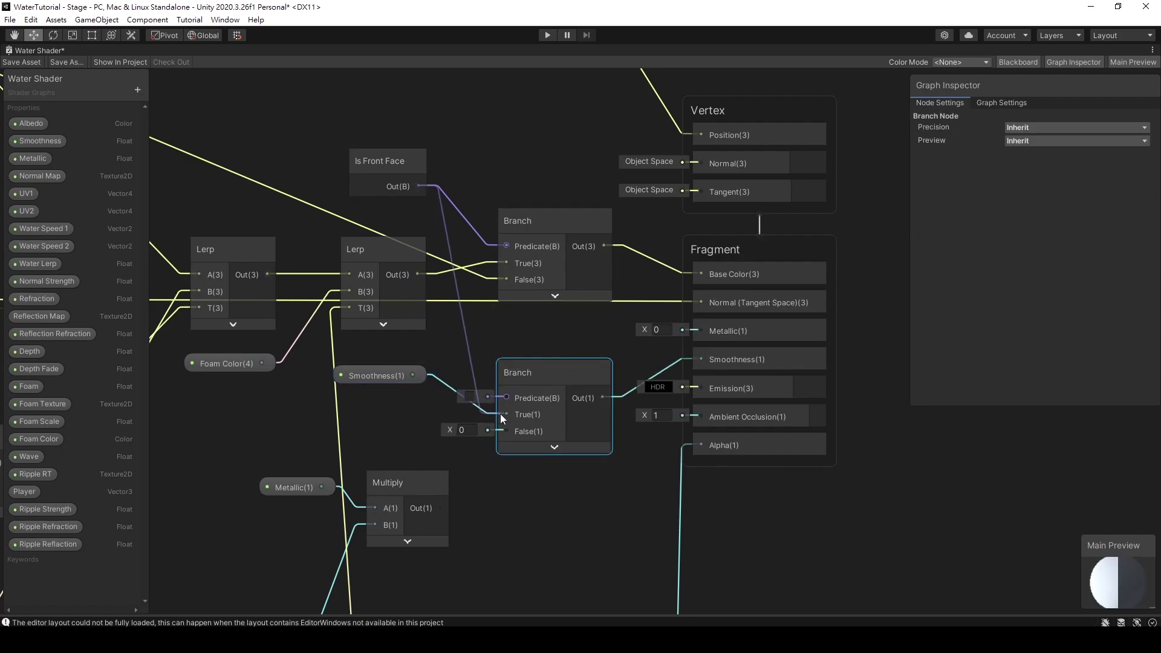
left_click(17, 63)
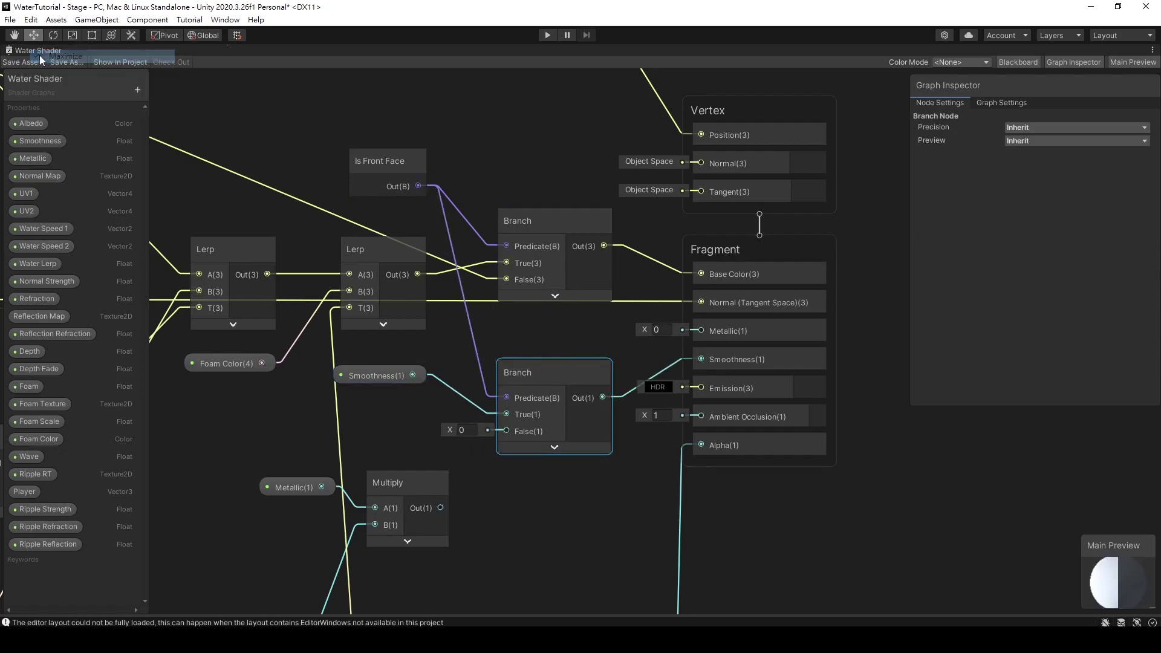
double_click(36, 51)
left_click(254, 53)
right_click_drag(744, 270, 658, 335)
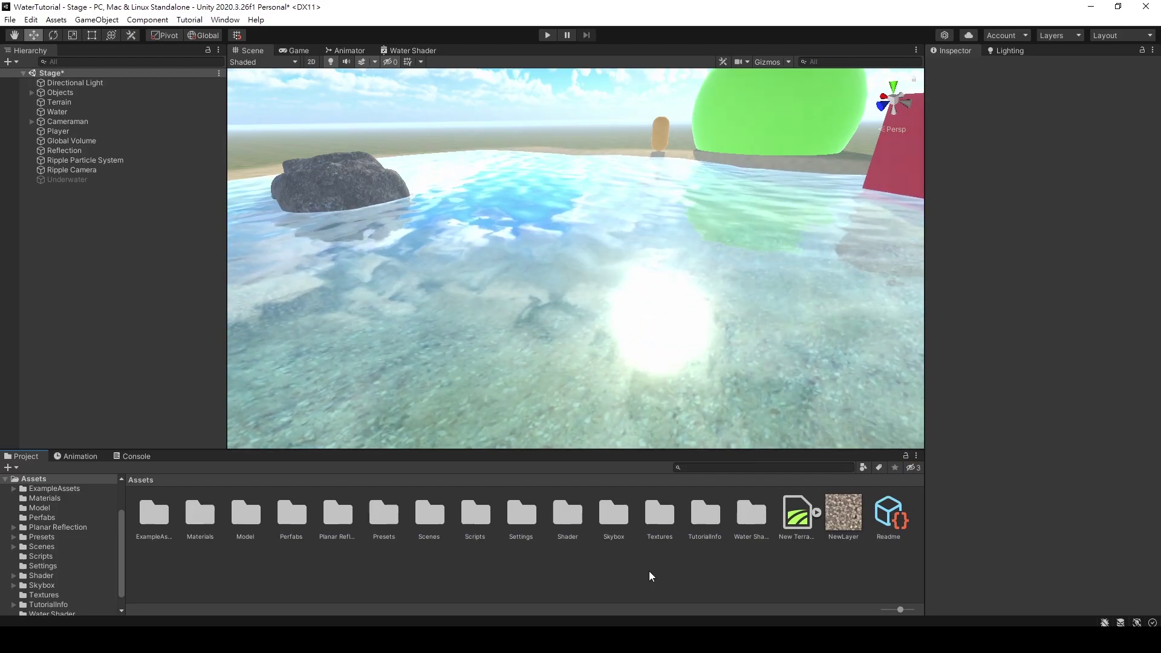
Trace which renderer the project uses from the Graphics project settings through the UniversalRP-HighQuality asset's renderer list
double_click(528, 521)
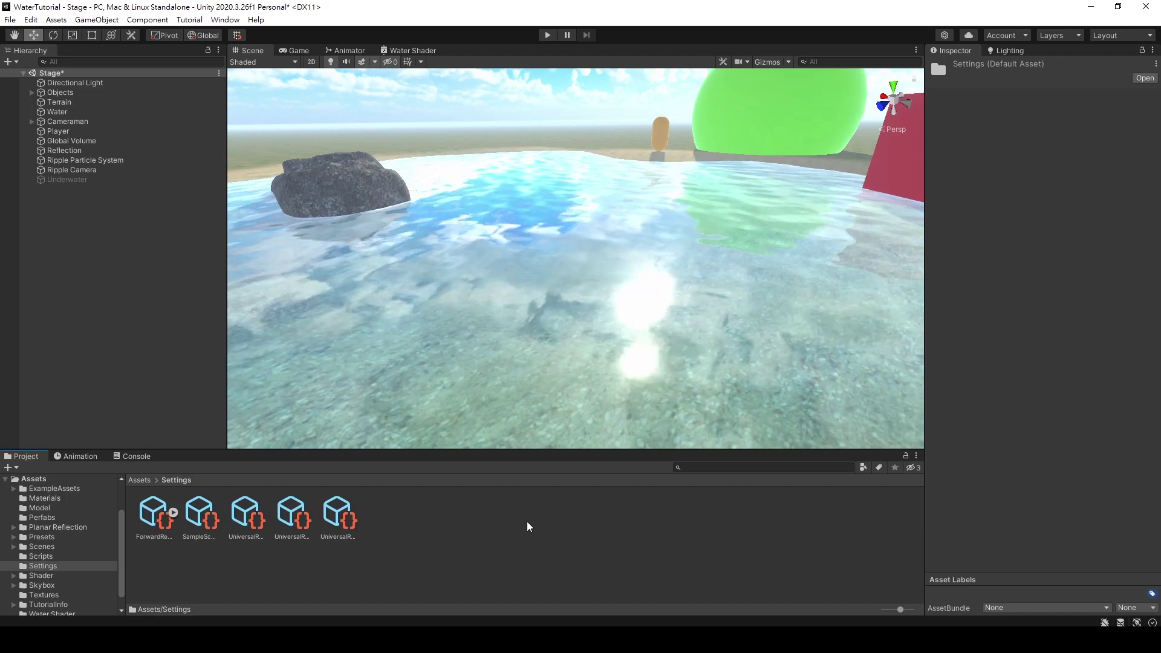
left_click(162, 520)
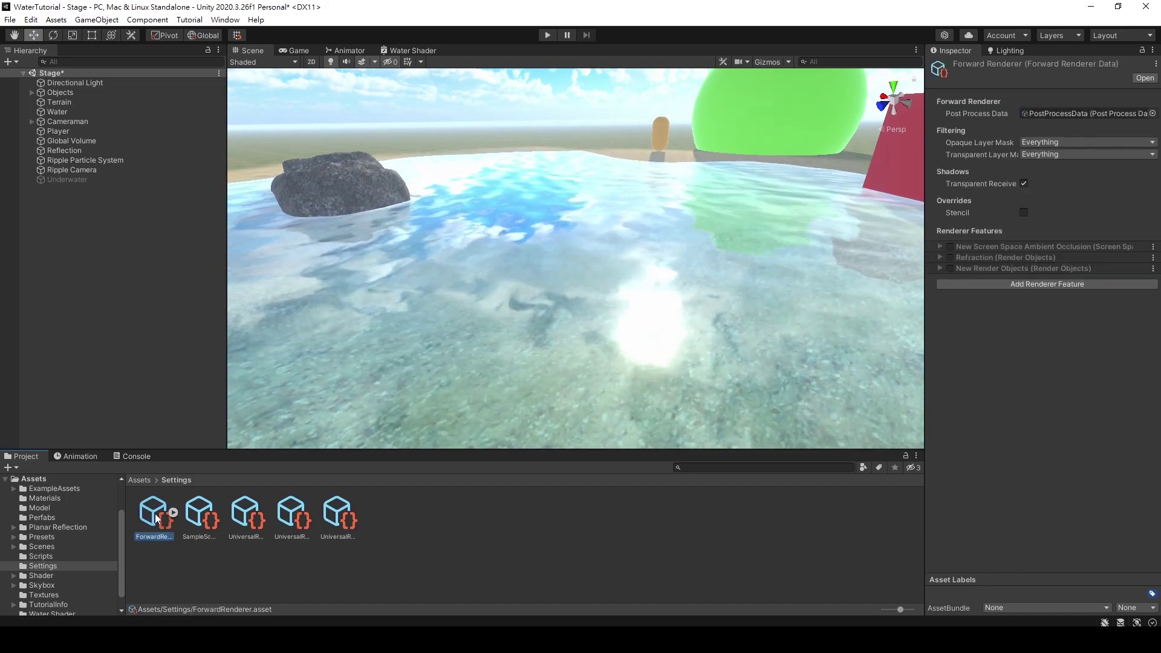
left_click(30, 20)
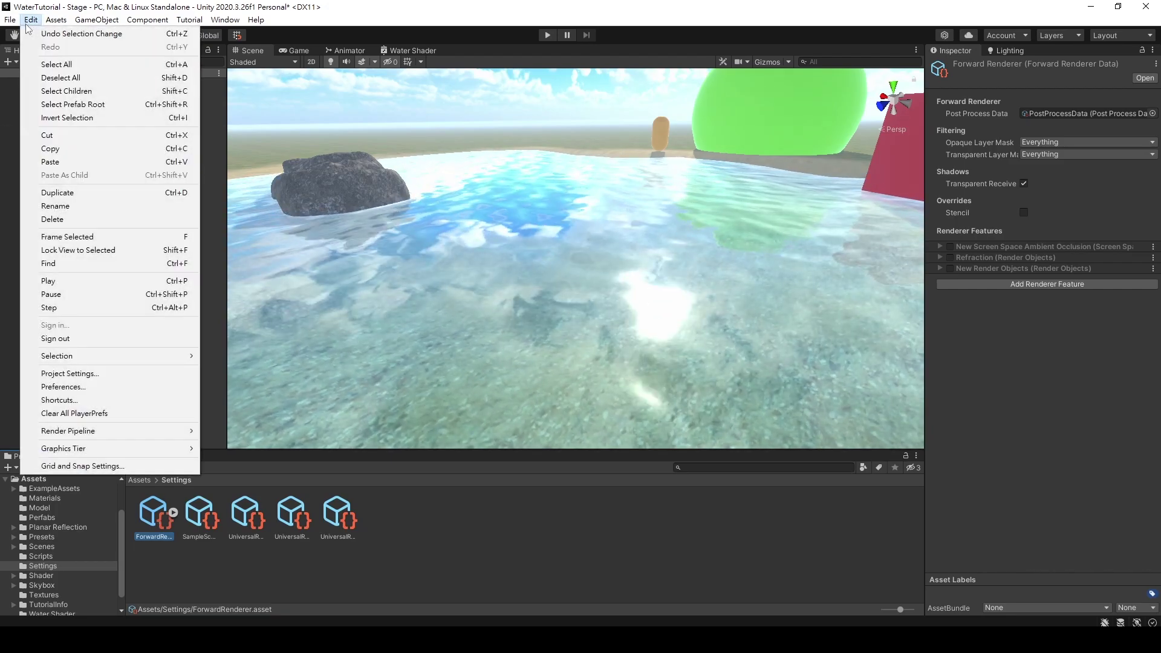
left_click(83, 373)
left_click(294, 159)
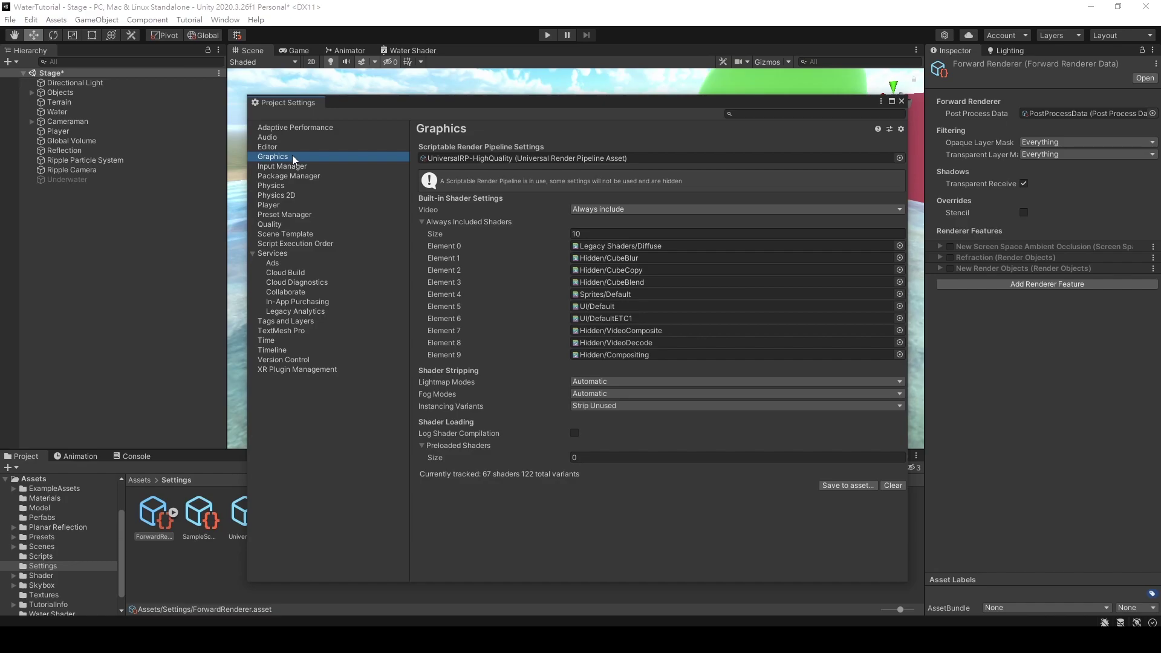
left_click(463, 158)
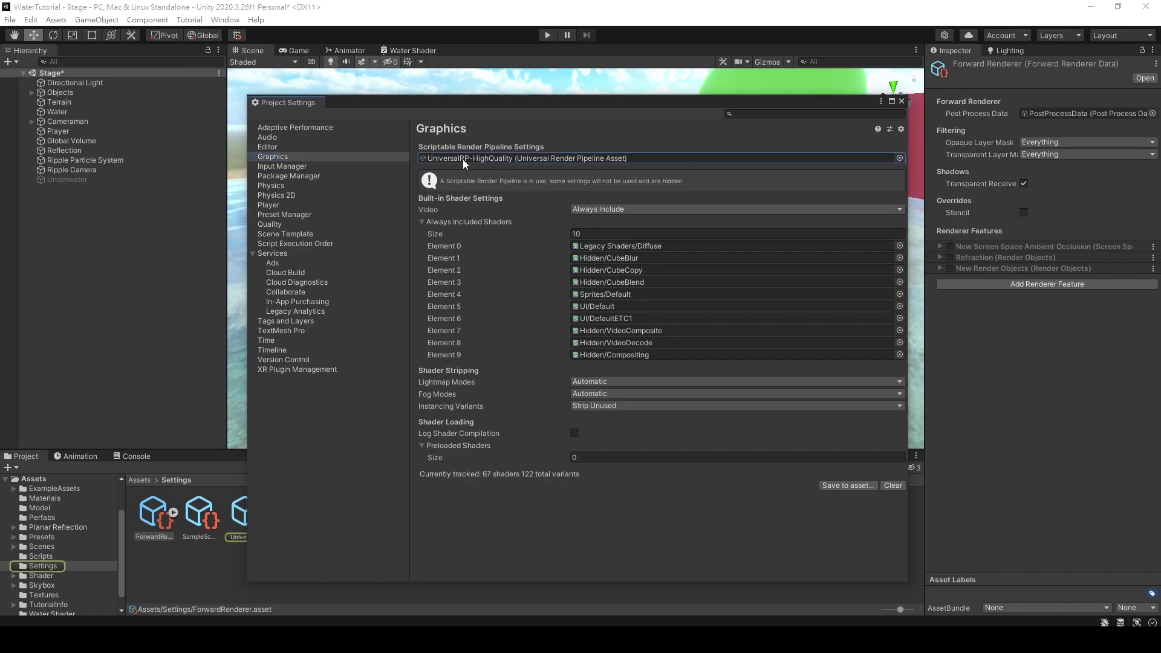
left_click(902, 101)
left_click(246, 515)
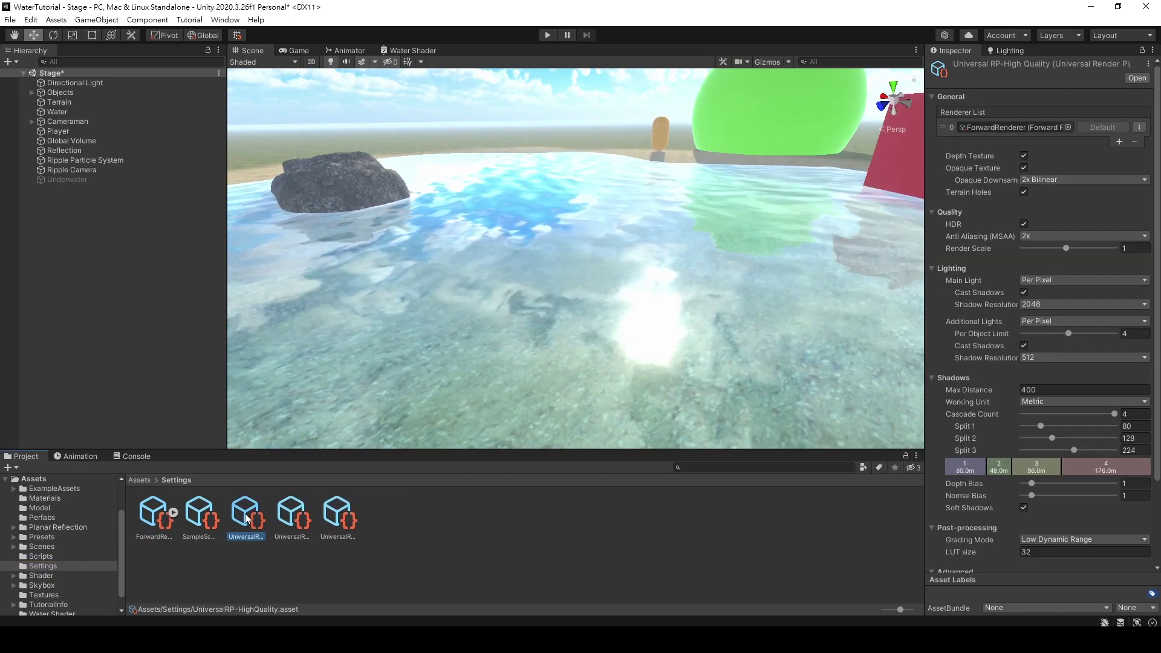
left_click(994, 129)
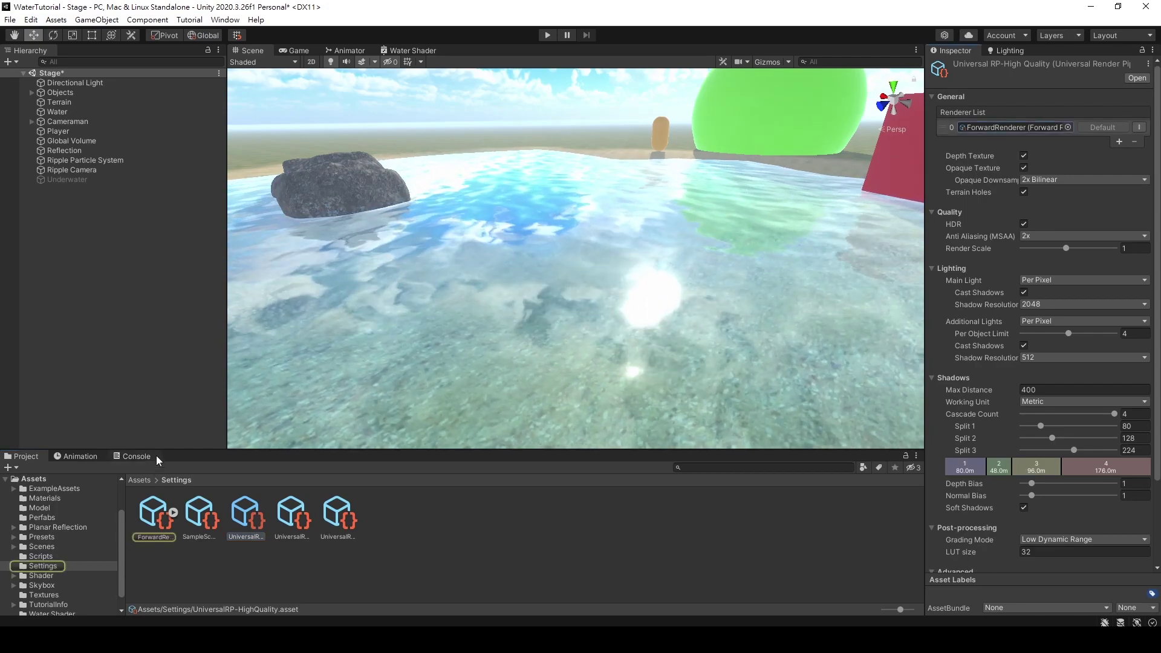
Add a Render Objects feature to the ForwardRenderer asset, with Layer Mask set to Everything and the Camera override enabled
left_click(155, 518)
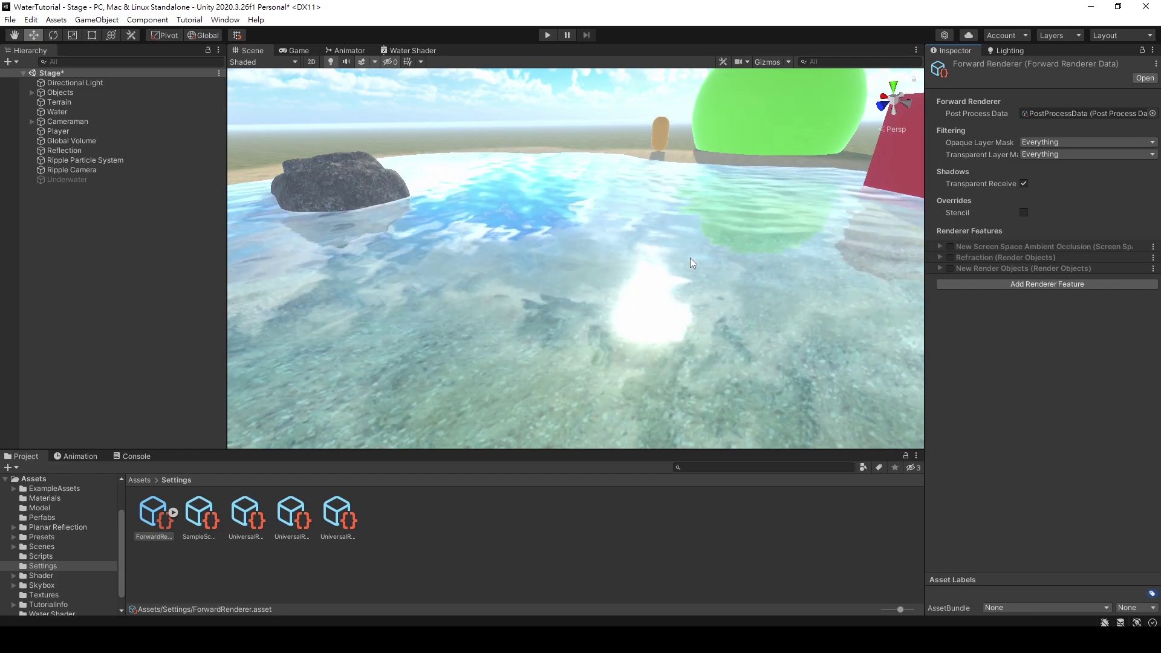
left_click(1021, 283)
left_click(1021, 284)
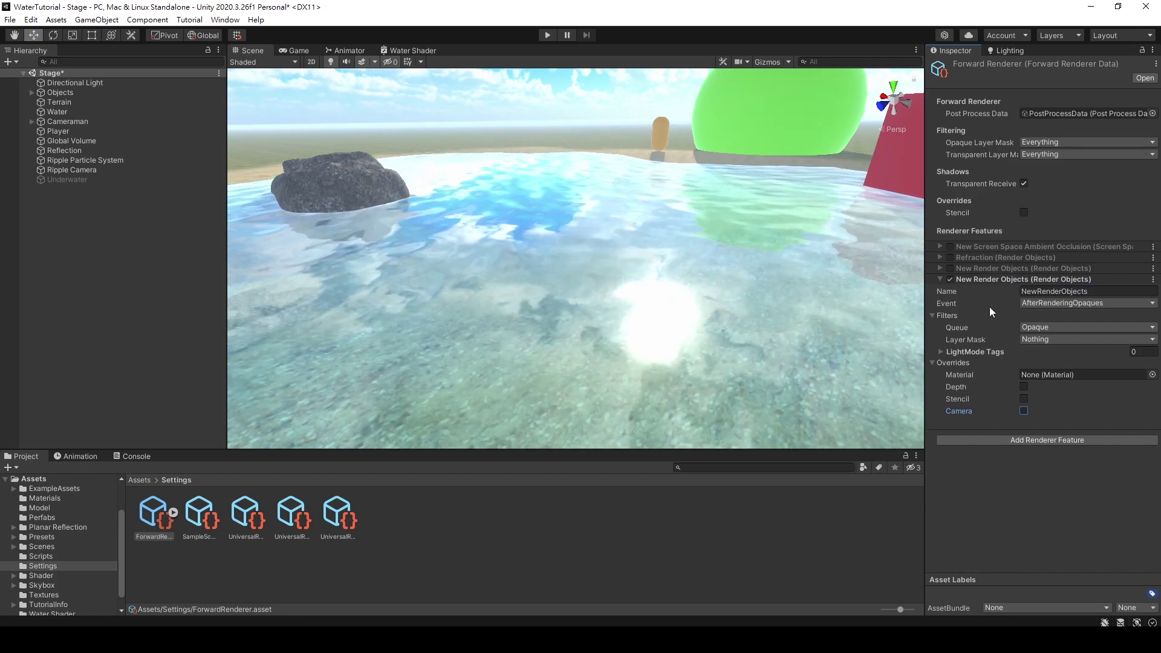
left_click(1060, 340)
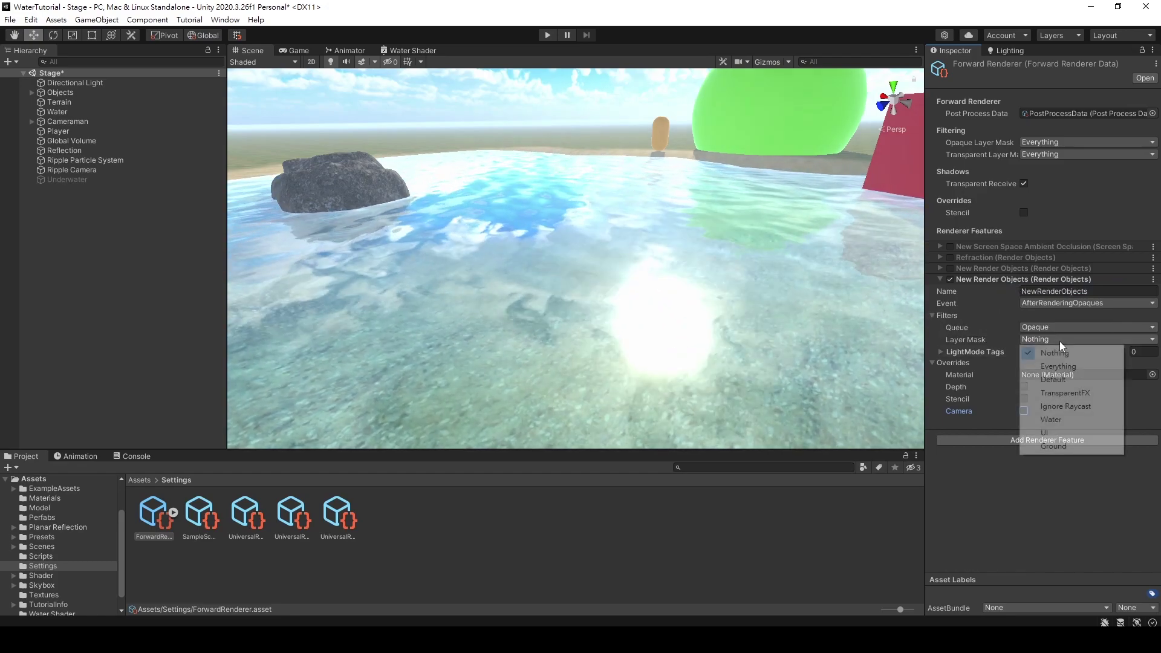
left_click(1061, 367)
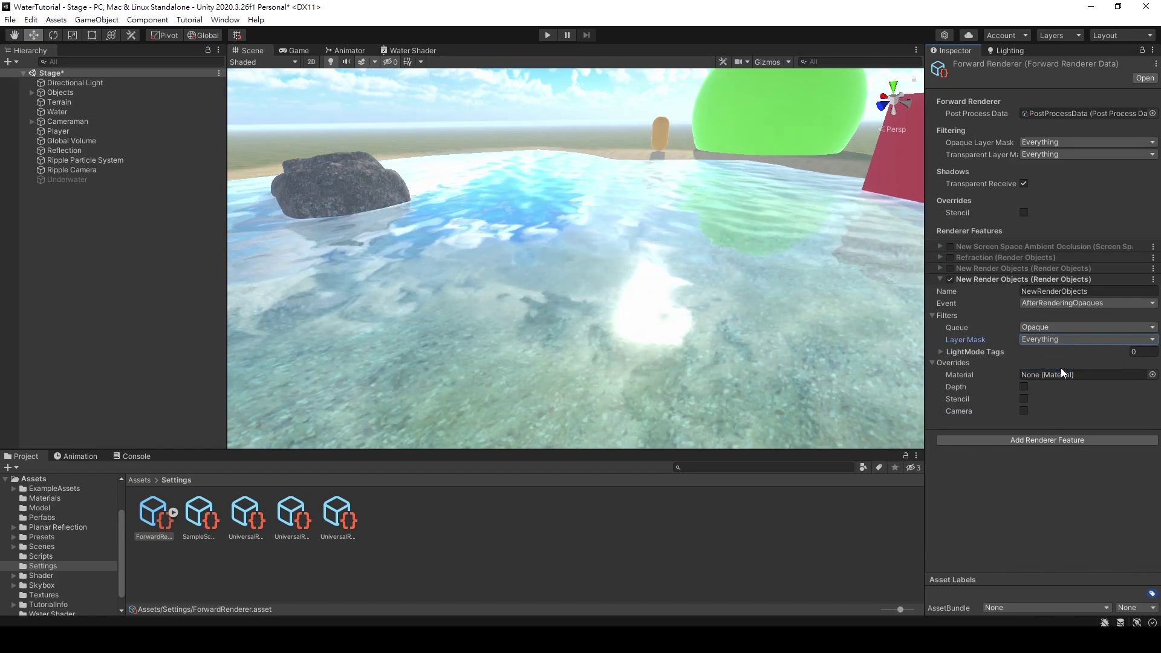
left_click(1024, 411)
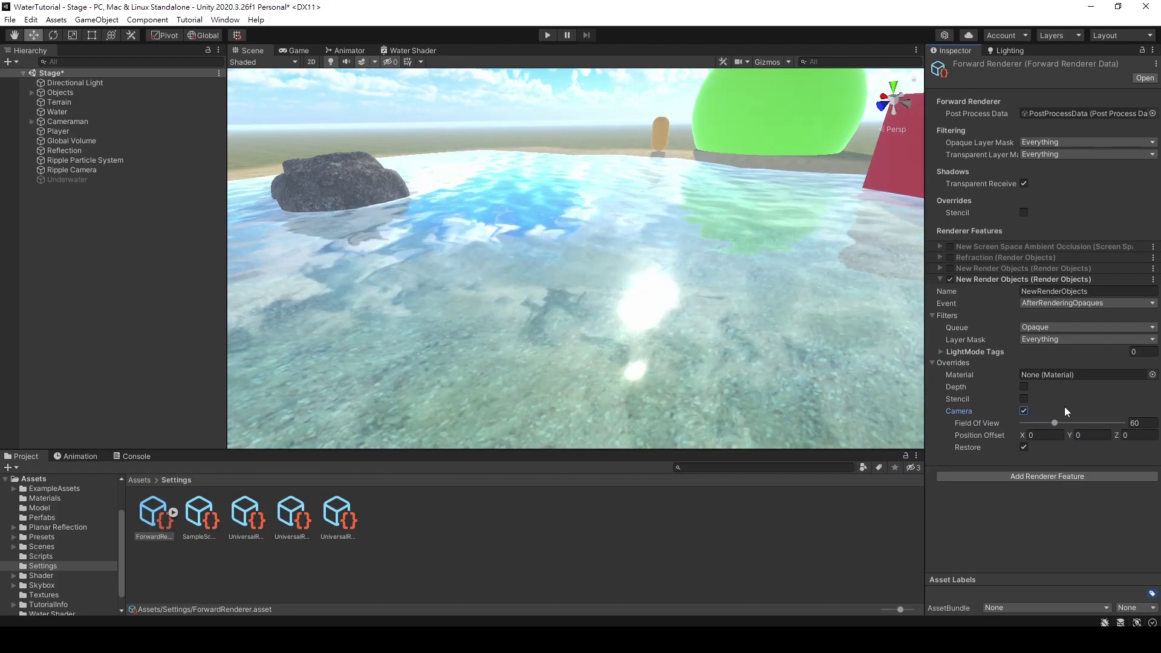
mouse_move(1071, 436)
left_mouse_down()
mouse_move(1050, 439)
mouse_move(1086, 438)
mouse_move(1067, 441)
left_mouse_up()
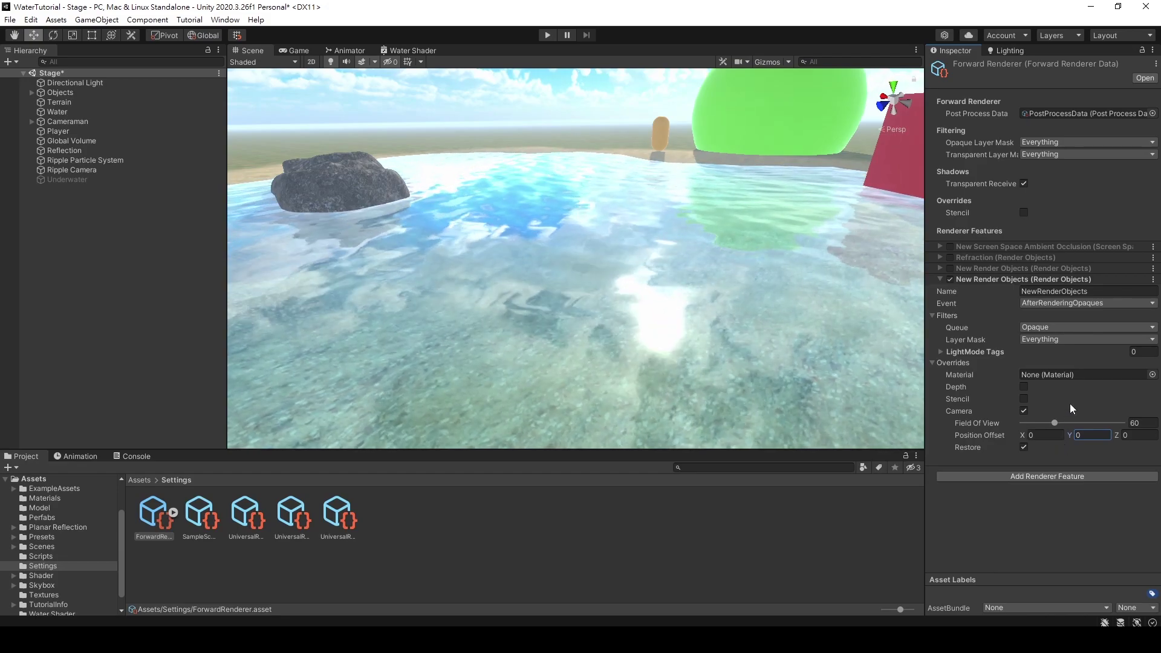
left_click(1050, 375)
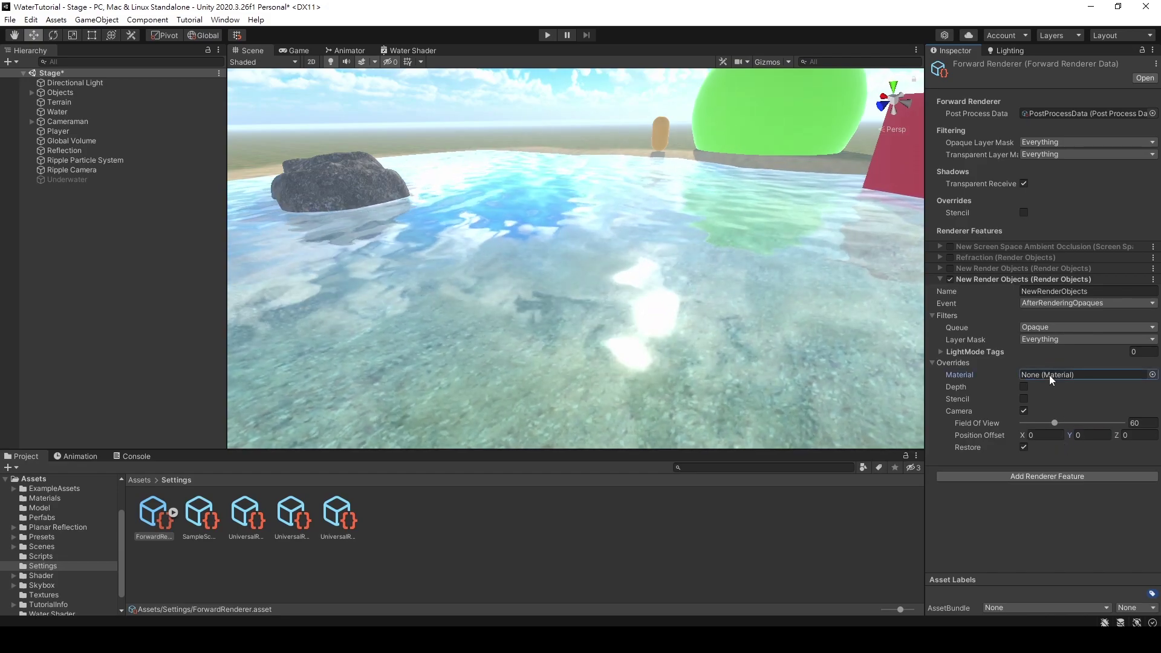
left_click(1153, 375)
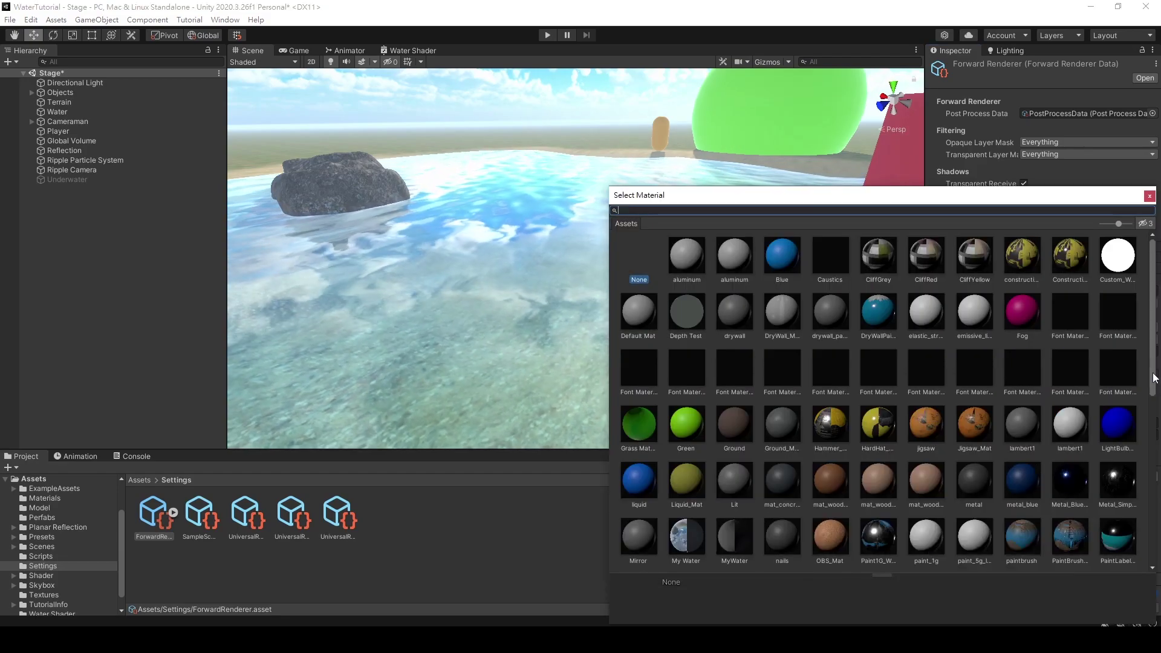
left_click(1149, 196)
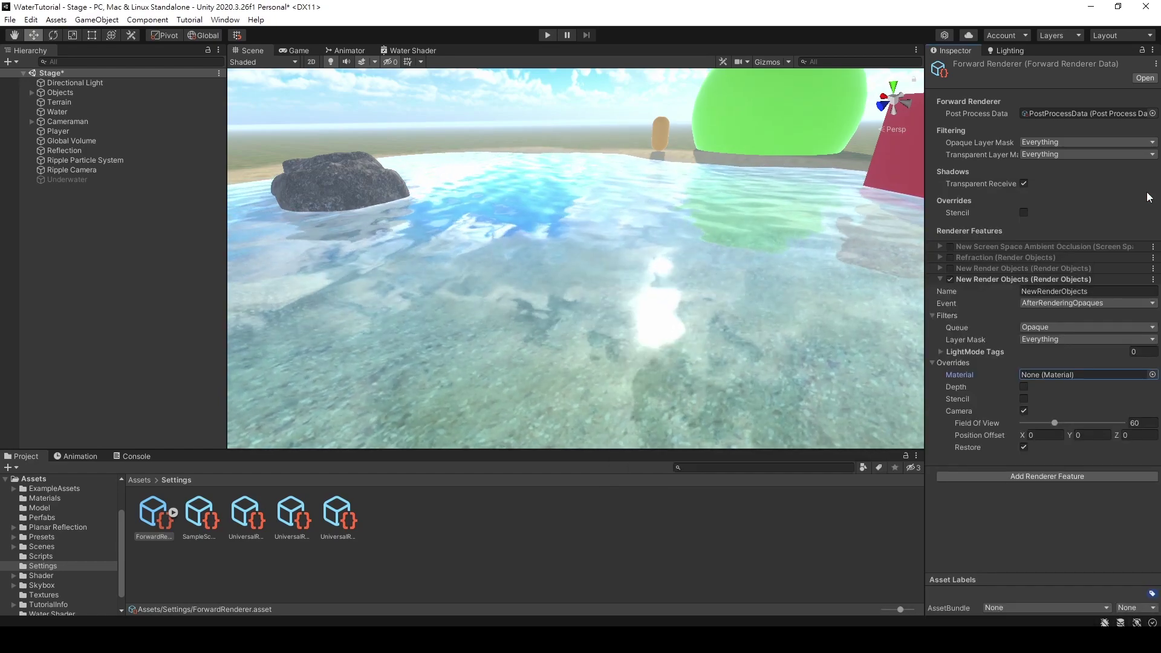
Disable the Camera override on the new Render Objects feature and restrict its Layer Mask to Ground only
left_click(1096, 436)
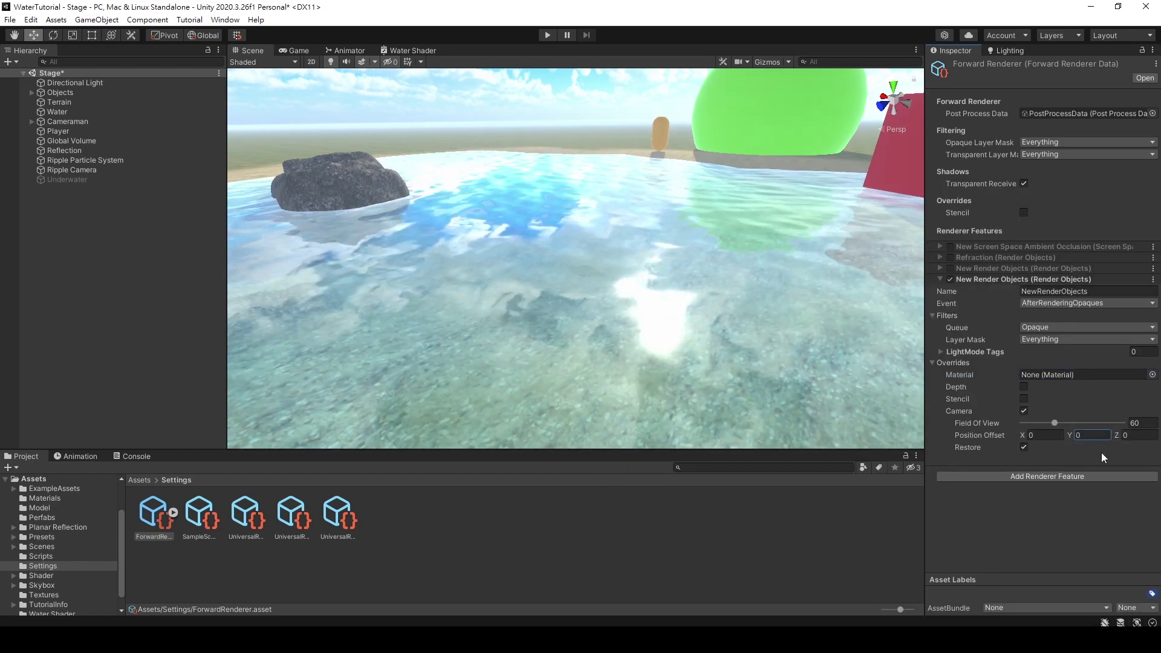
left_click(1024, 412)
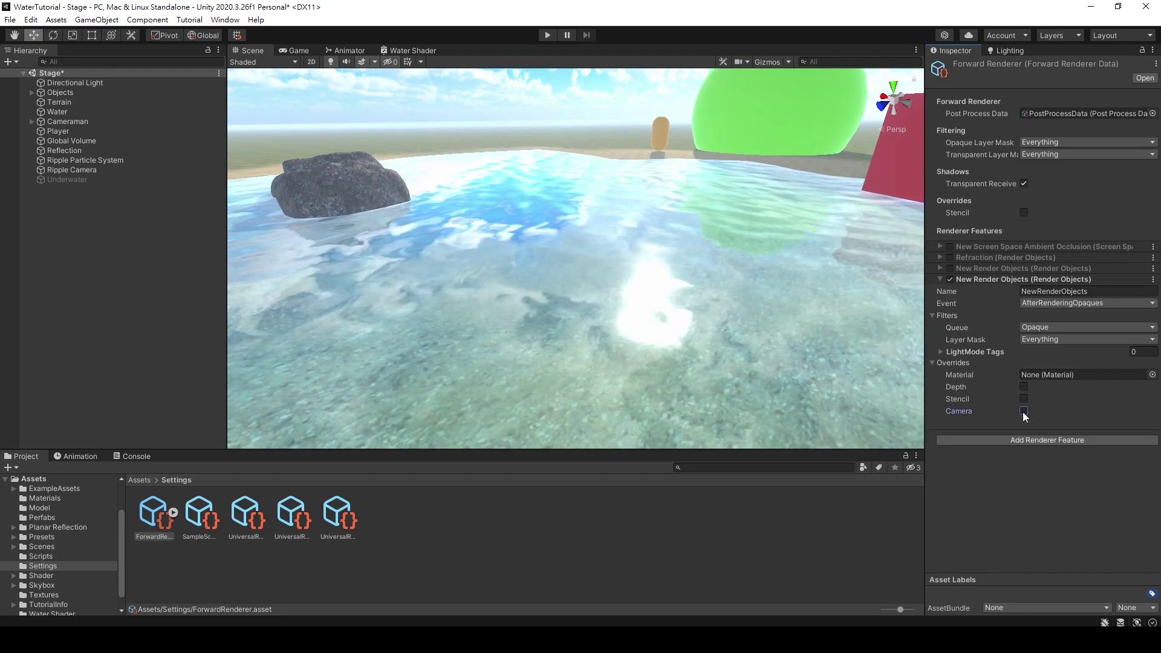
left_click(1045, 341)
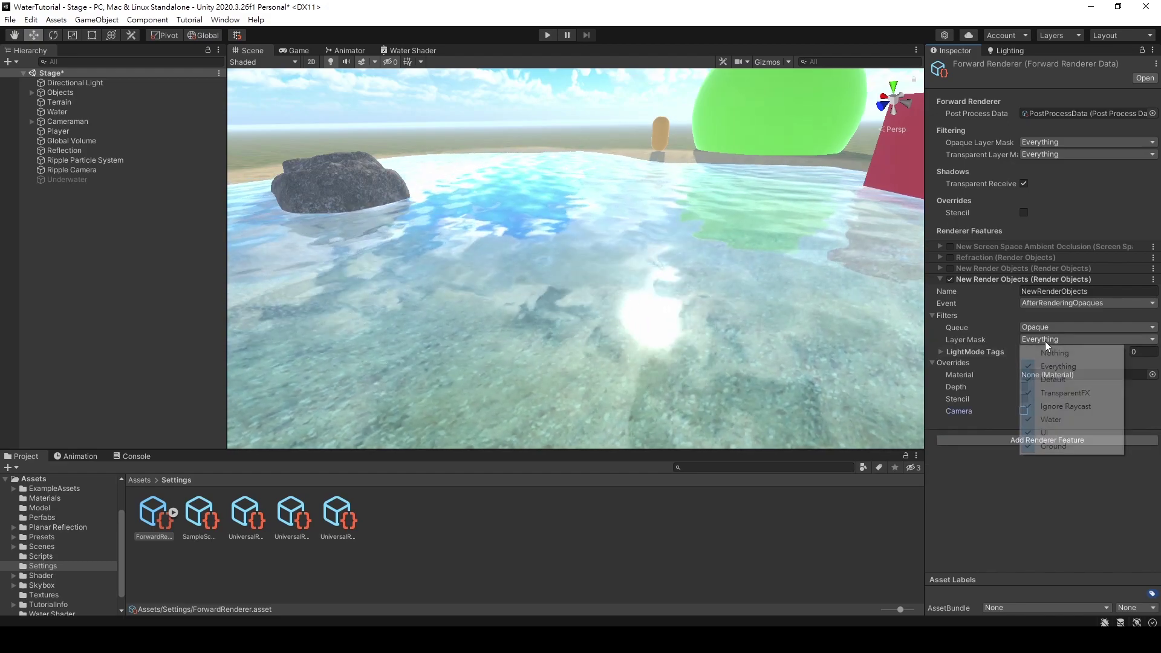
left_click(1044, 351)
left_click(1043, 339)
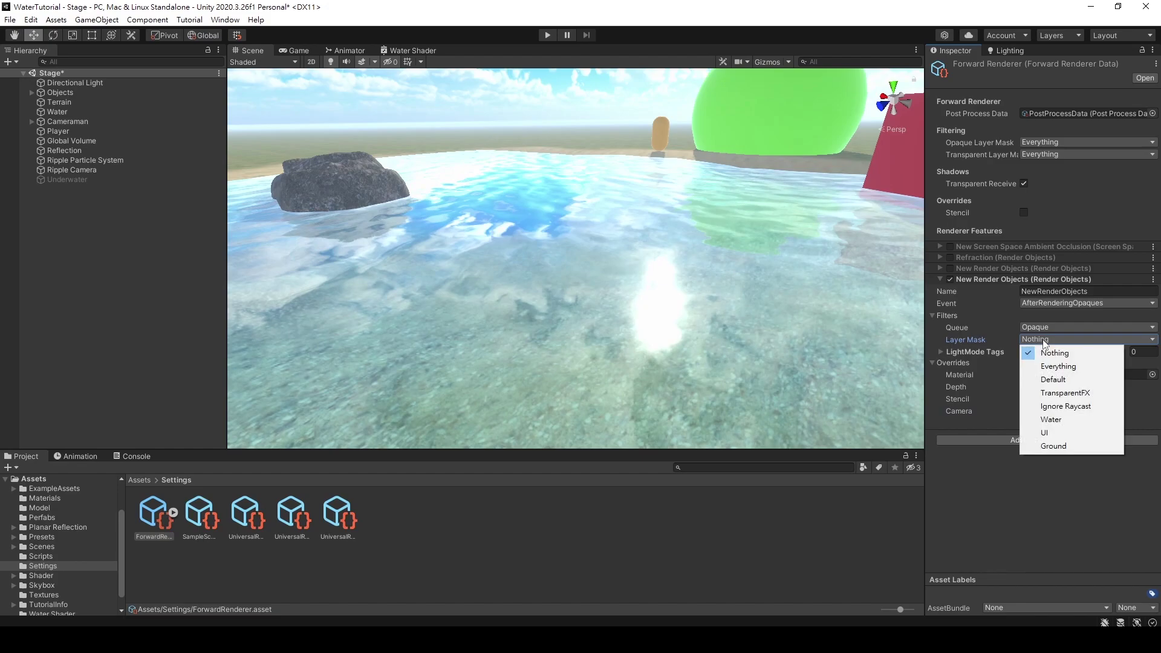
left_click(1058, 437)
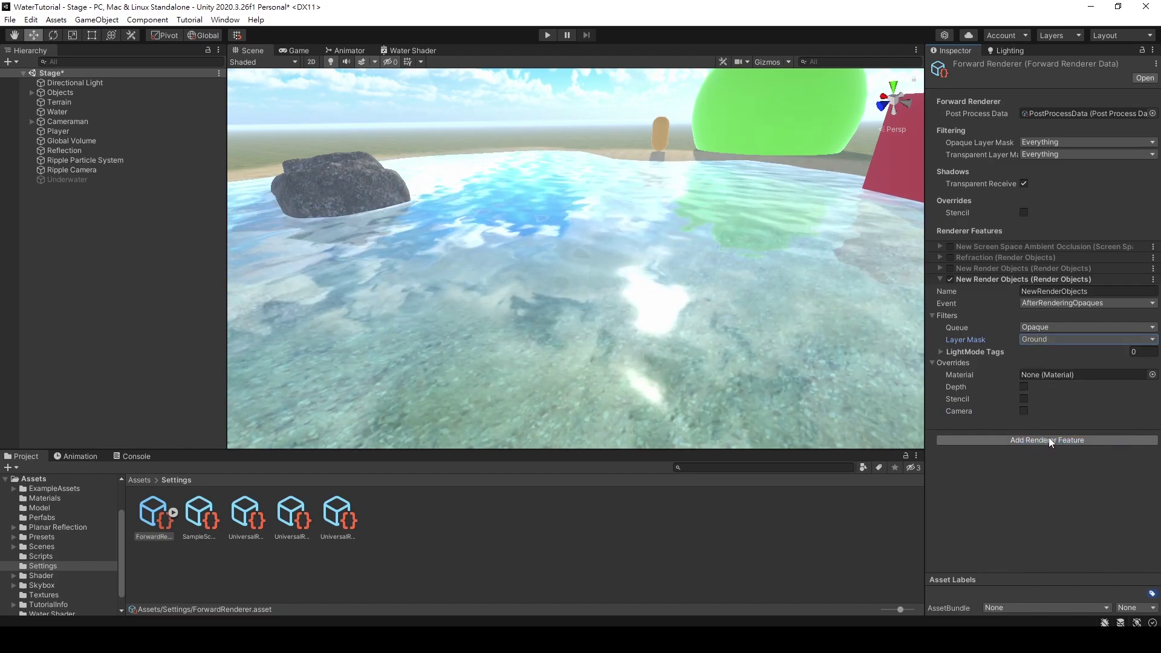
Check which layer the rock in the scene uses, and name the ForwardRenderer's new Render Objects feature "Water Caustics"
left_click(365, 175)
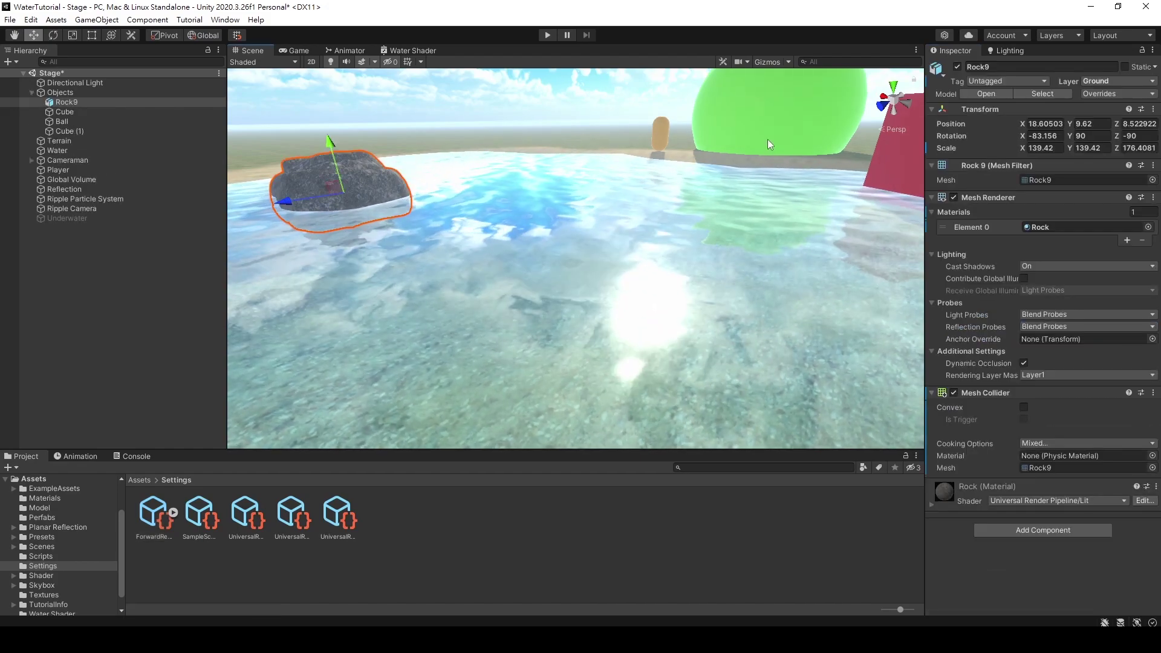
left_click(160, 516)
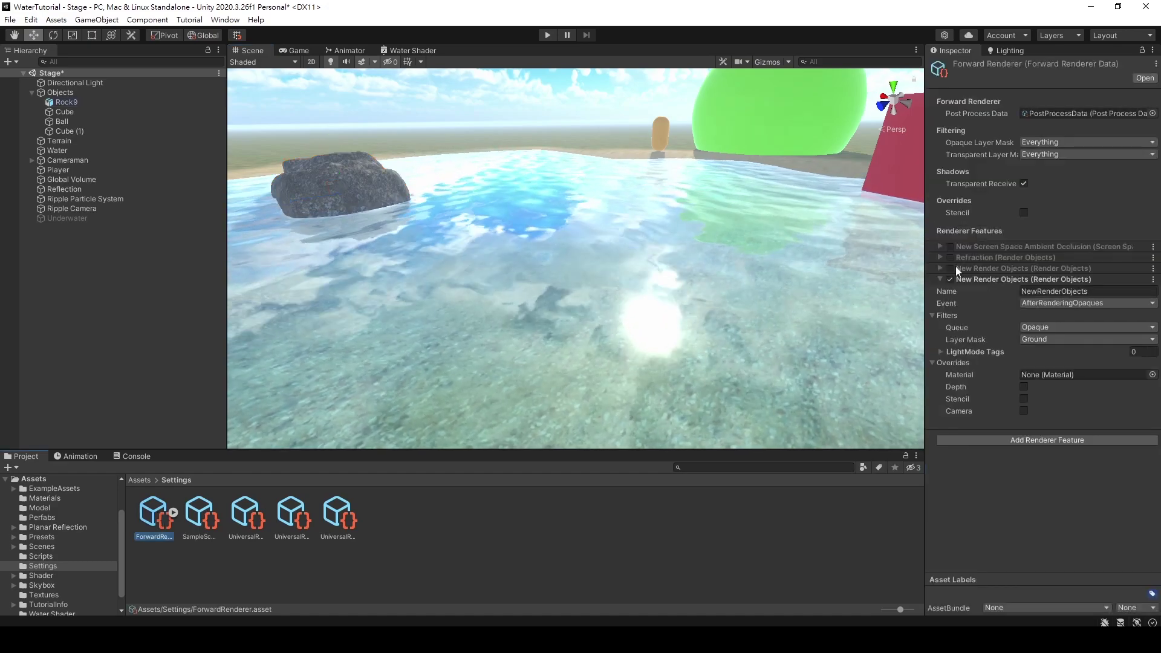
left_click(1089, 292)
type("Wat")
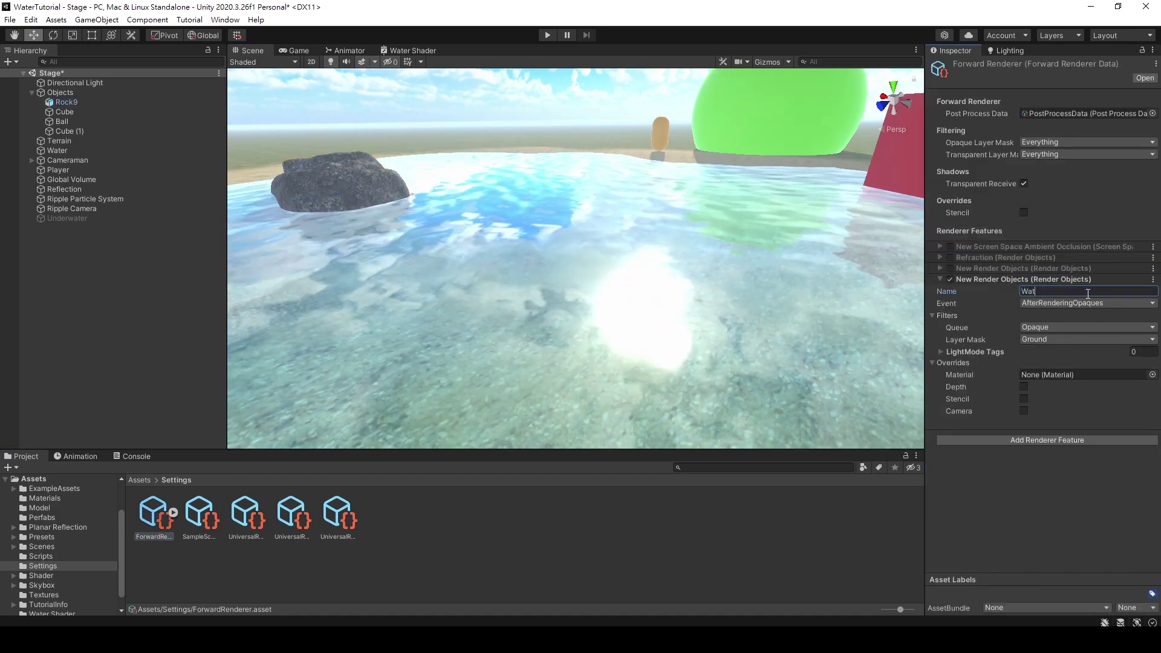
type("er Caustics")
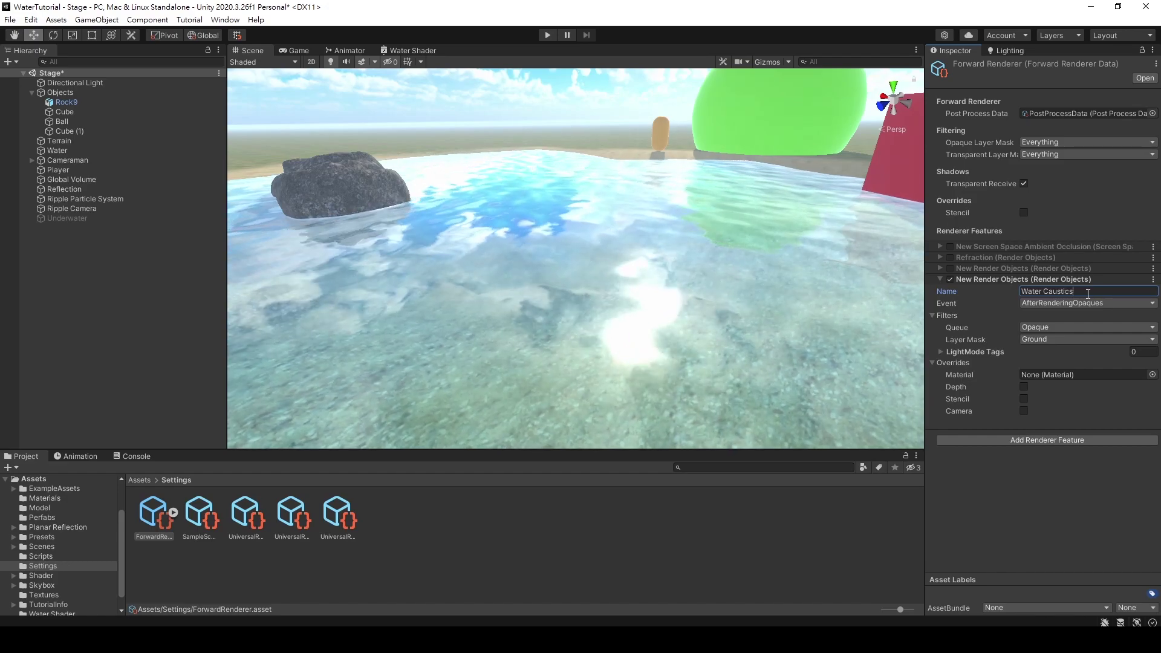
key("Return")
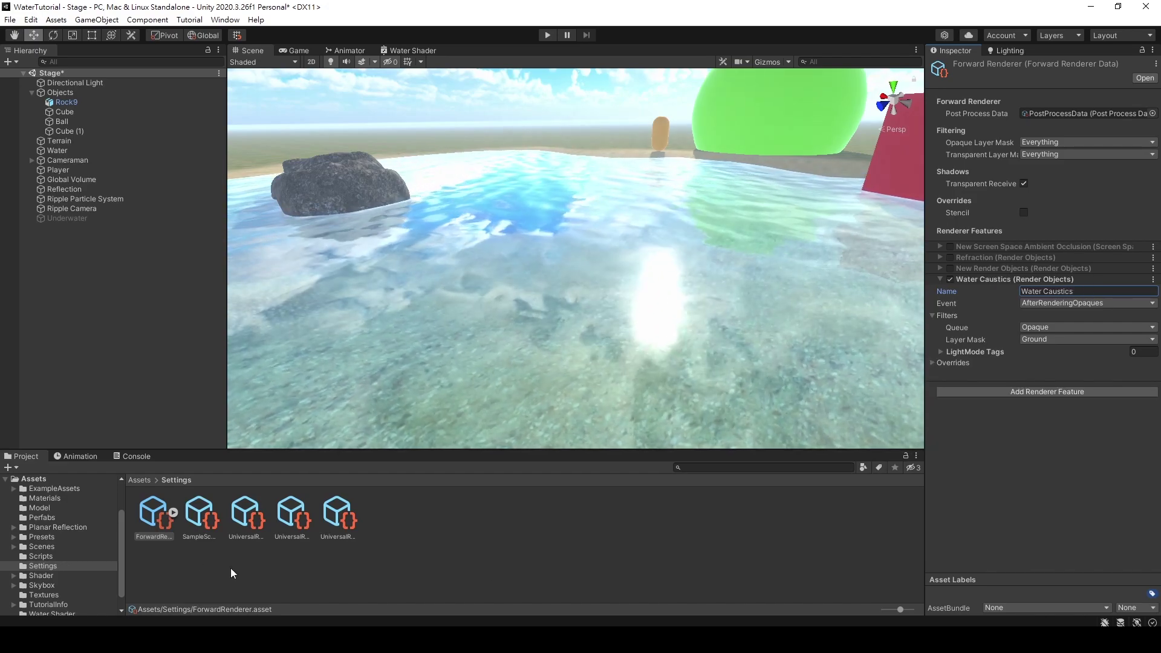
Create a Universal Render Pipeline unlit Shader Graph named "Caustics" in the Textures folder
left_click(138, 480)
double_click(659, 513)
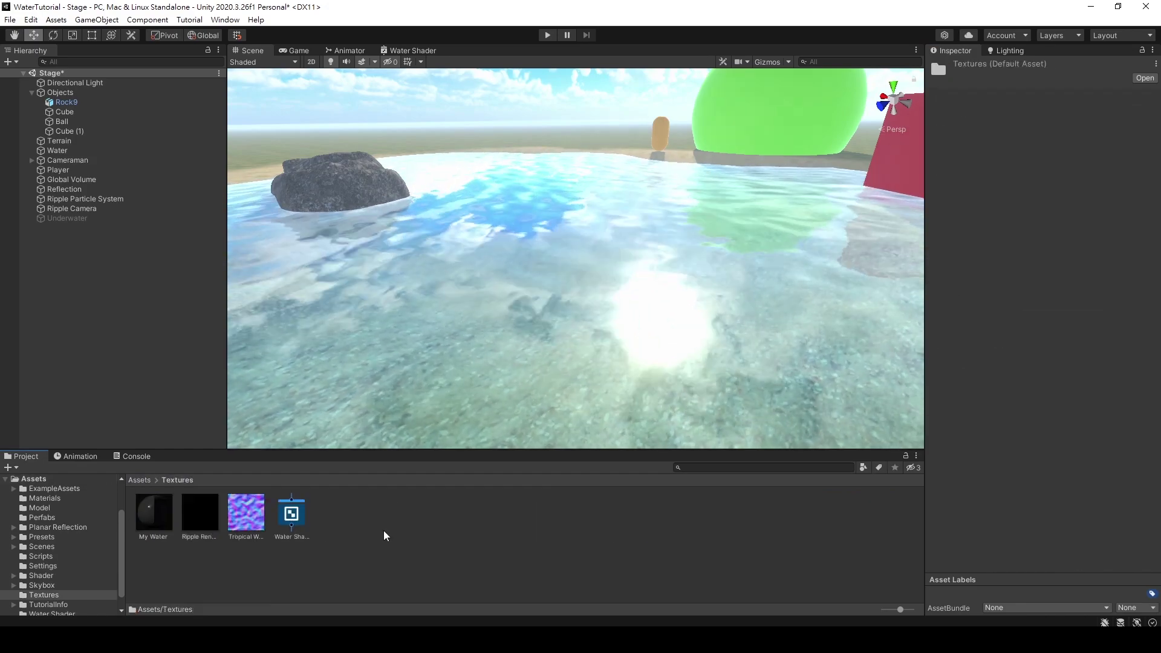
right_click(385, 532)
mouse_move(488, 212)
mouse_move(643, 166)
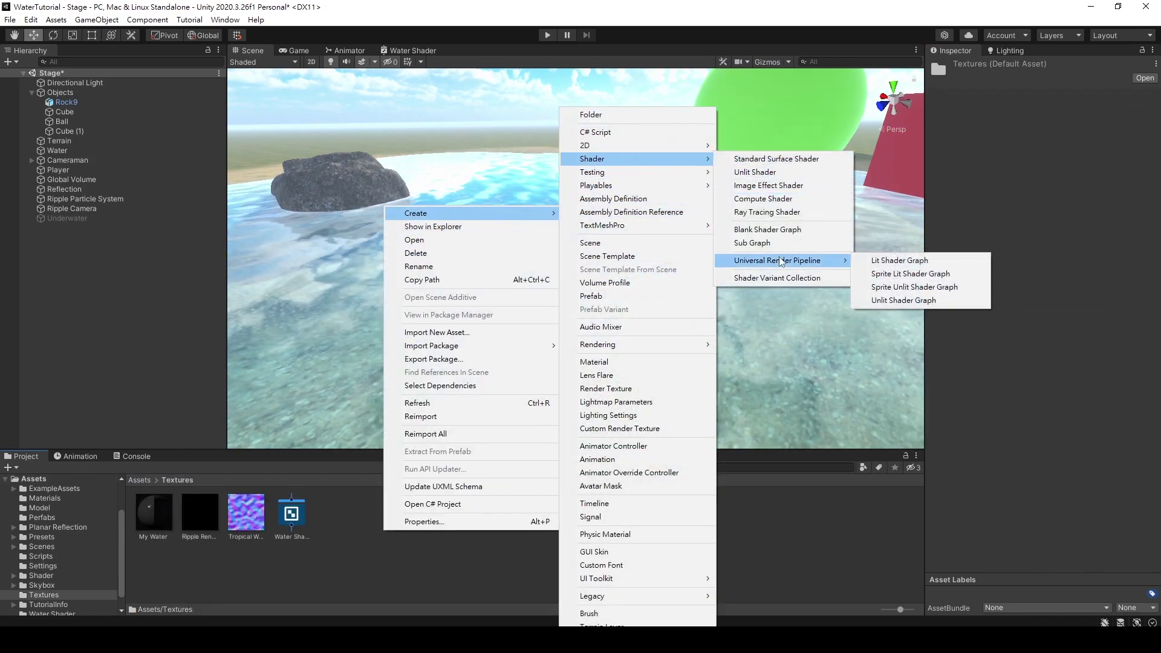
left_click(891, 288)
type("Cau")
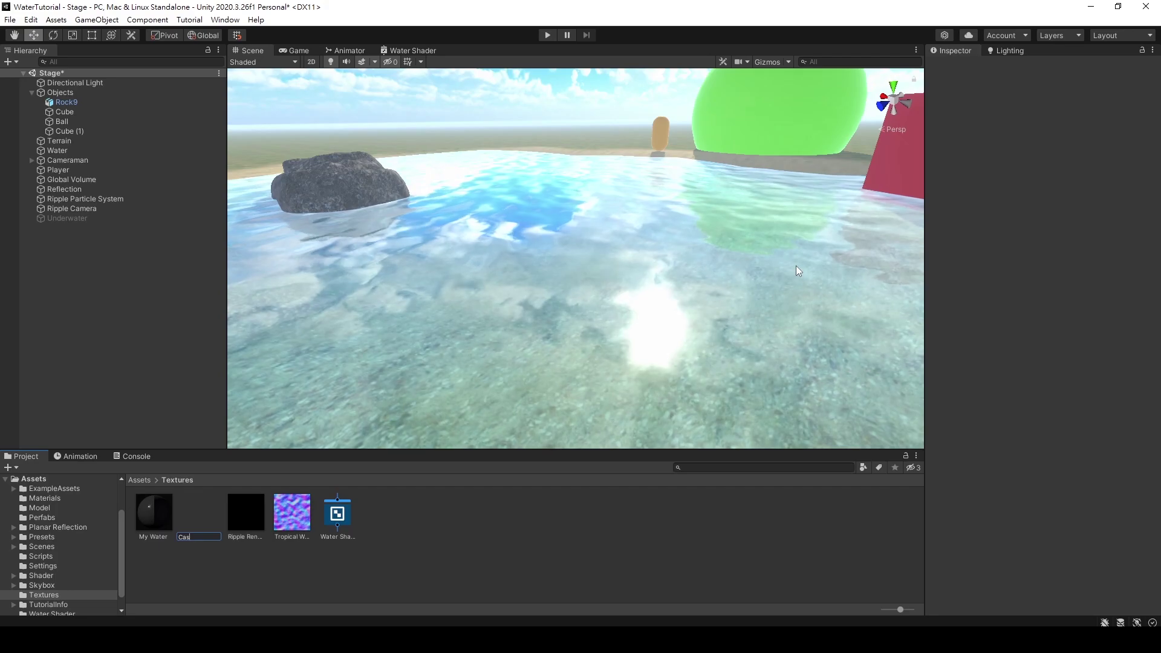
type("stics")
key("Return")
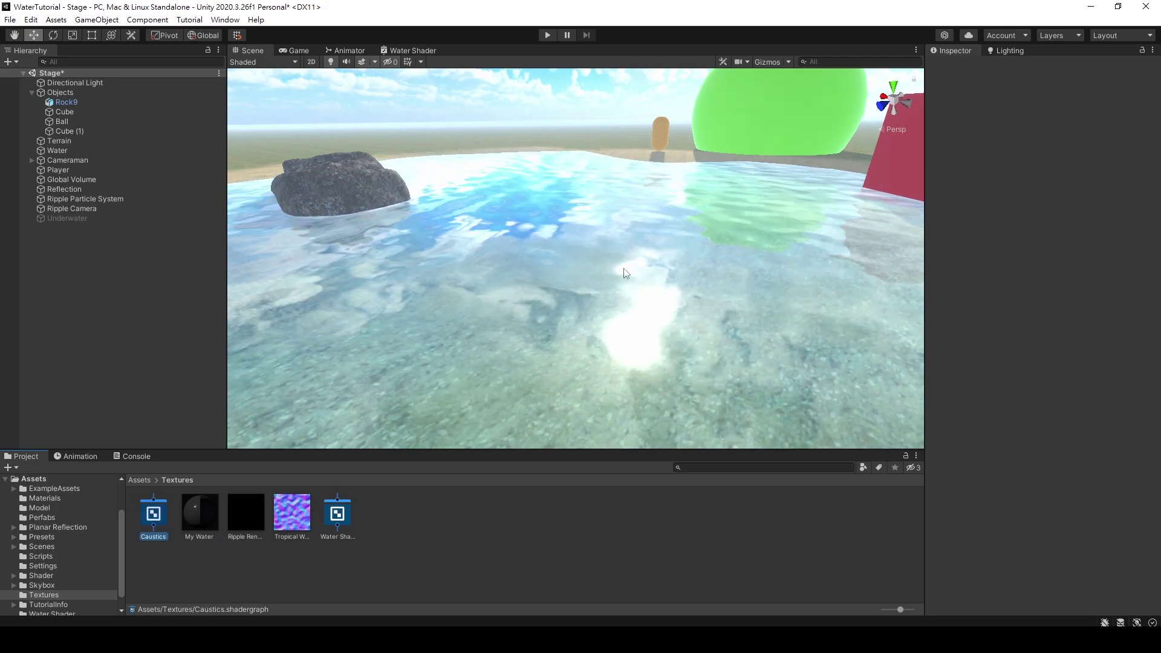
Create a material named Caustics from the Caustics shader graph in the Textures folder
left_click(156, 519)
right_click(157, 519)
mouse_move(291, 197)
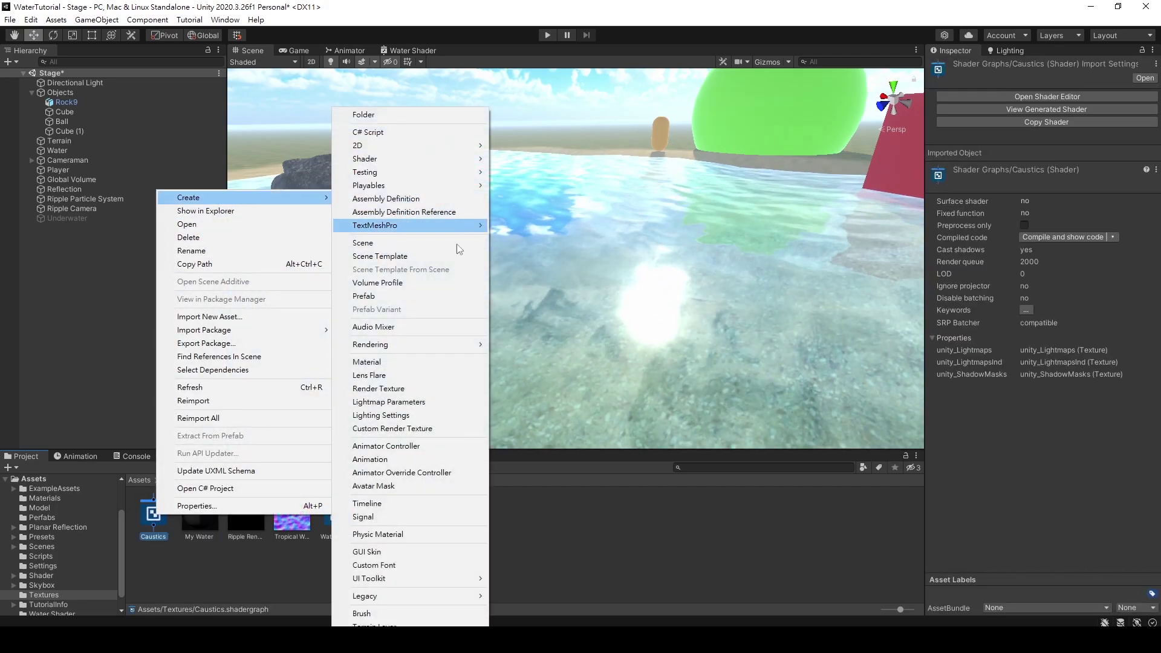
left_click(370, 362)
key("Return")
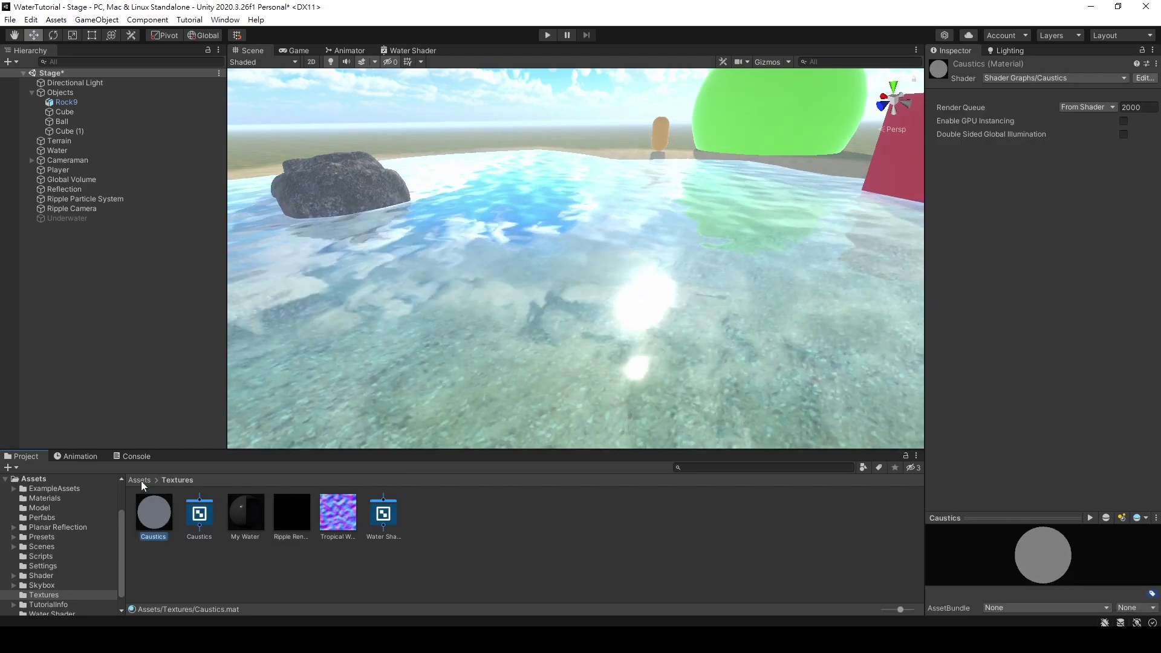
Assign the Caustics material as the override Material of the ForwardRenderer's Water Caustics feature
left_click(140, 481)
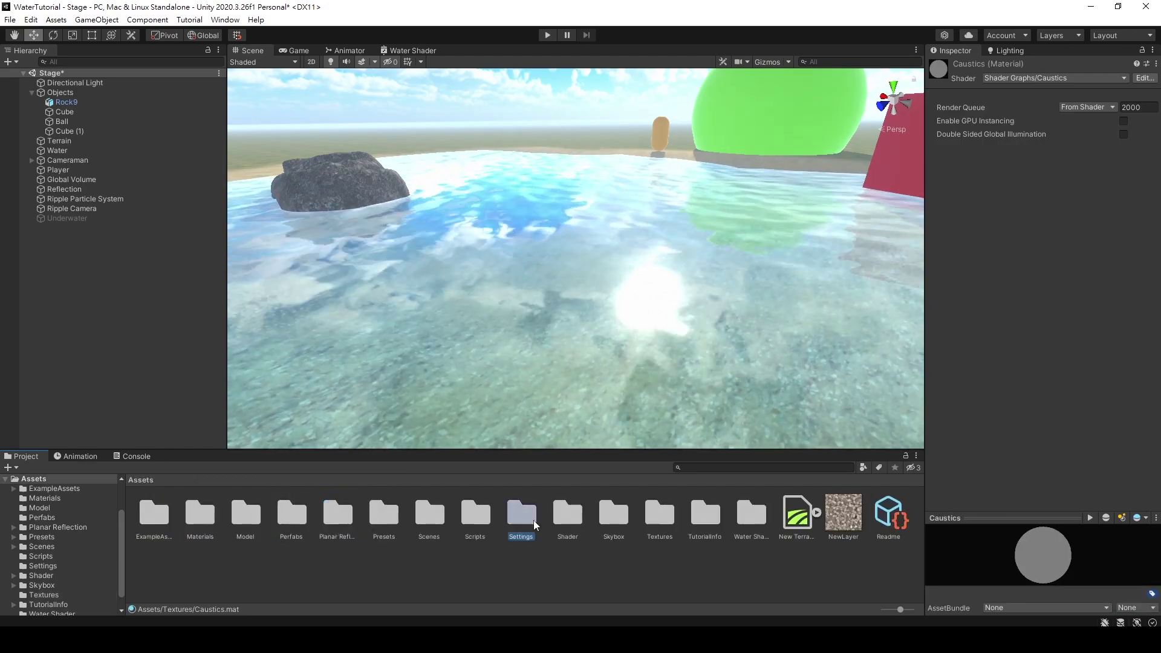
double_click(520, 514)
left_click(165, 516)
left_click(139, 481)
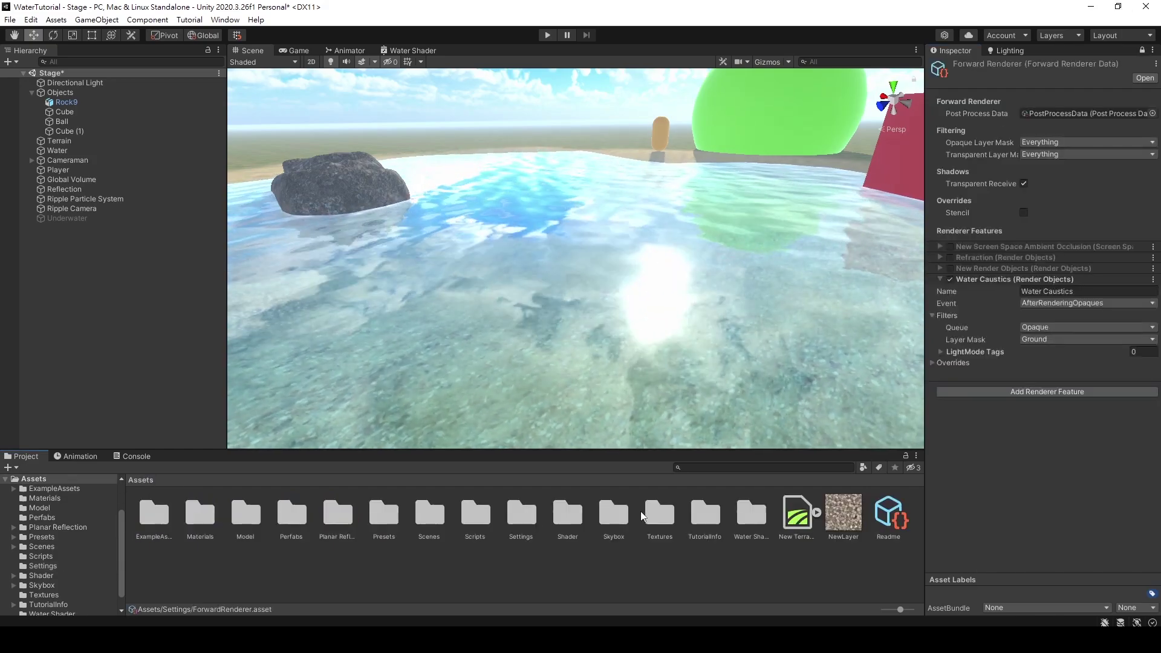
double_click(652, 515)
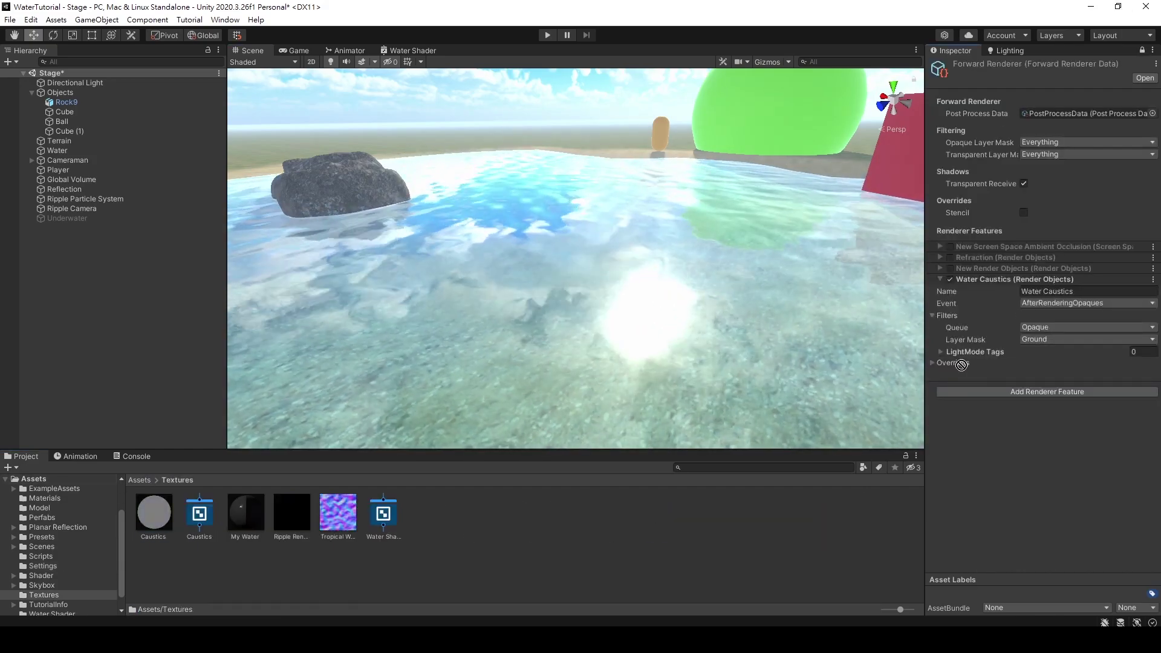
left_click(961, 364)
left_click_drag(961, 365, 1068, 376)
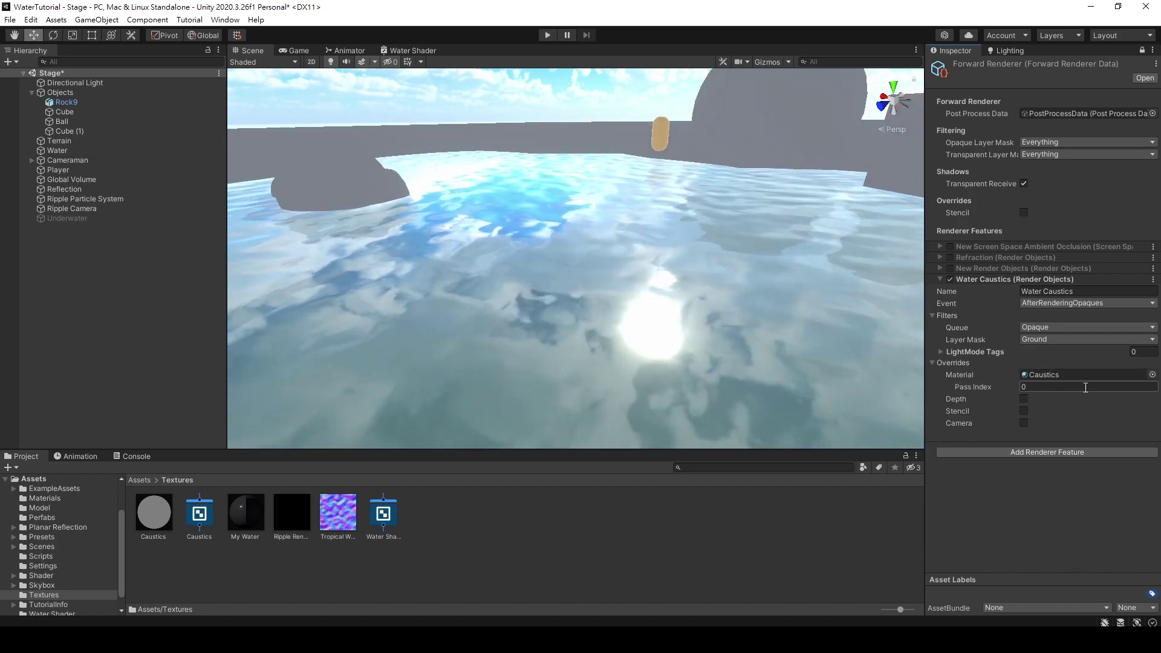
Open the Caustics shader graph for editing in a maximized view
double_click(209, 516)
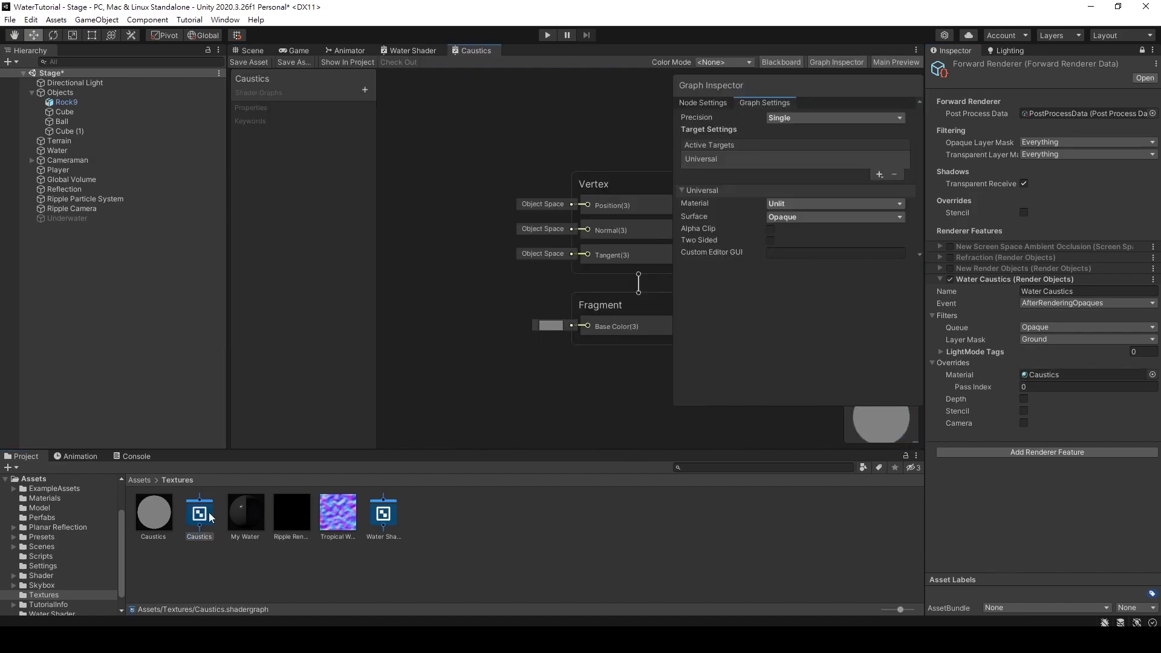
right_click(475, 53)
left_click(487, 58)
scroll(398, 144, "down", 2)
middle_click_drag(398, 146, 526, 175)
scroll(481, 175, "up", 3)
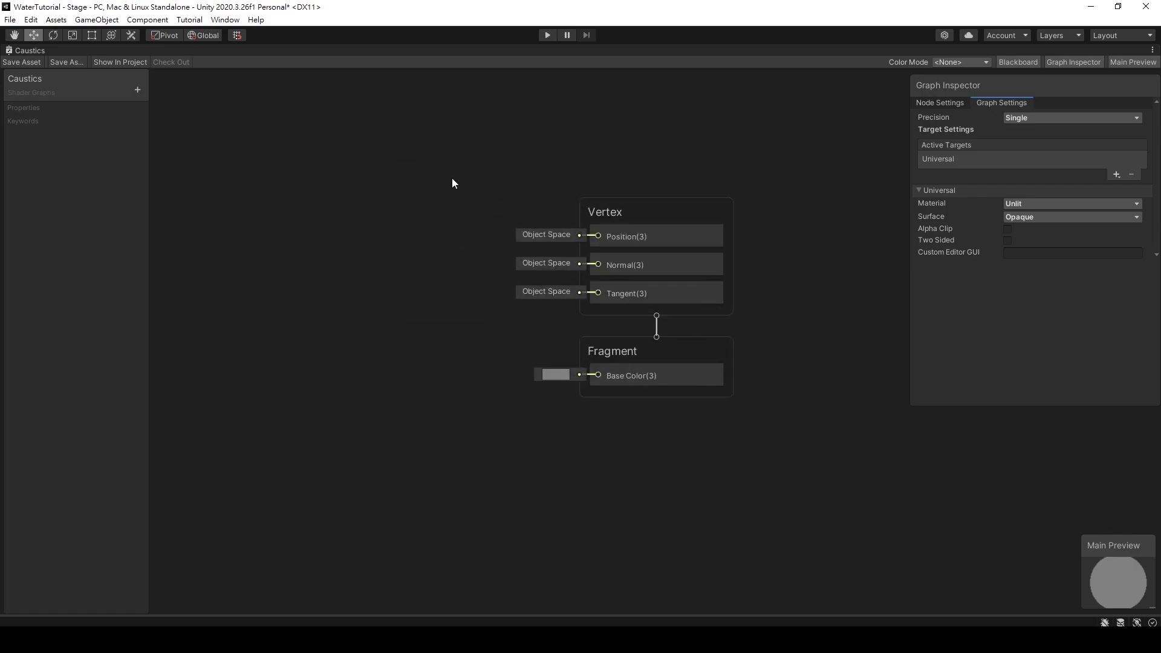
Add a Color property named "Albedo" with a white default and connect it to the Fragment's Base Color
left_click(193, 158)
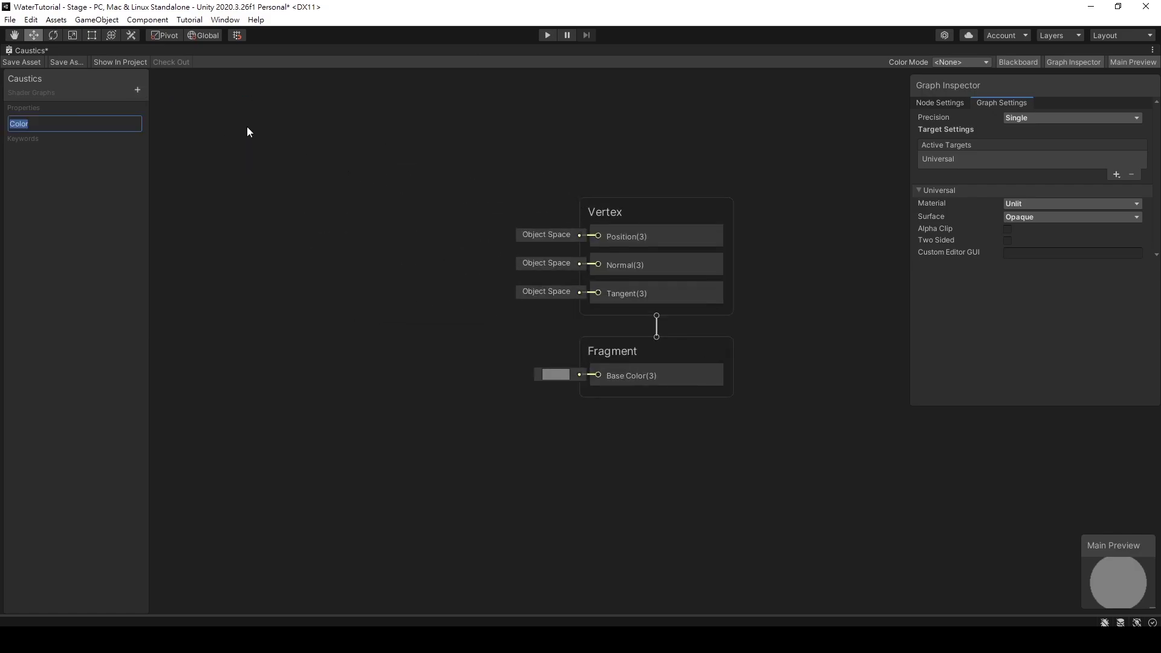
type("Albedo")
key("Return")
left_click(18, 121)
left_click(1077, 164)
left_click(1150, 159)
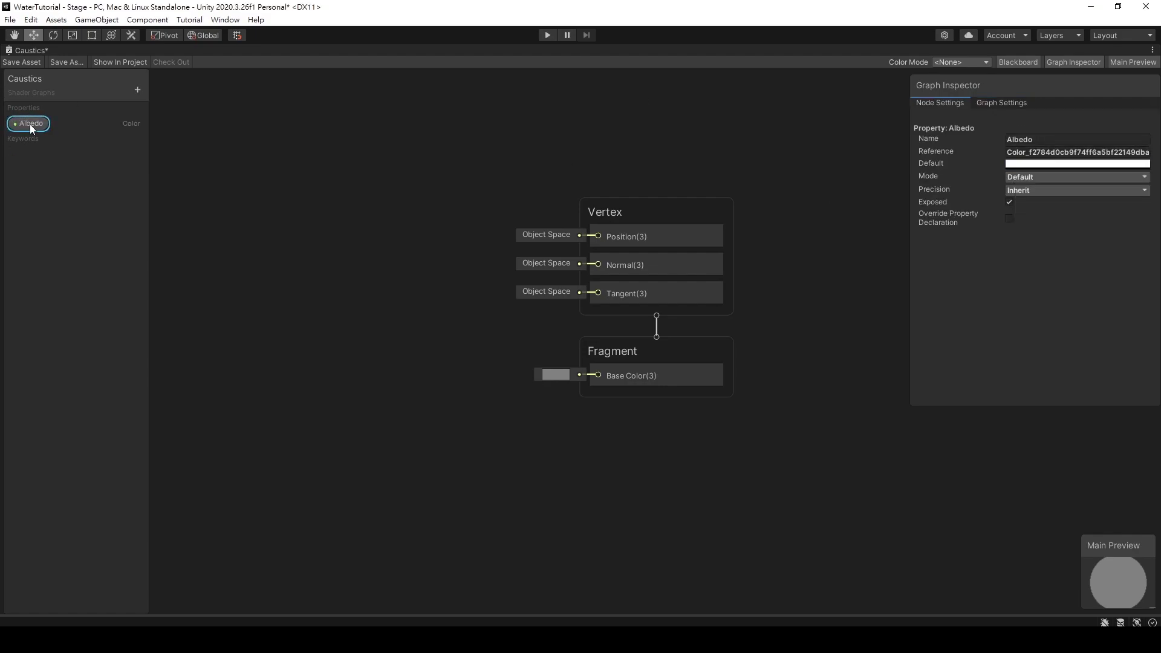
middle_click_drag(407, 291, 492, 254)
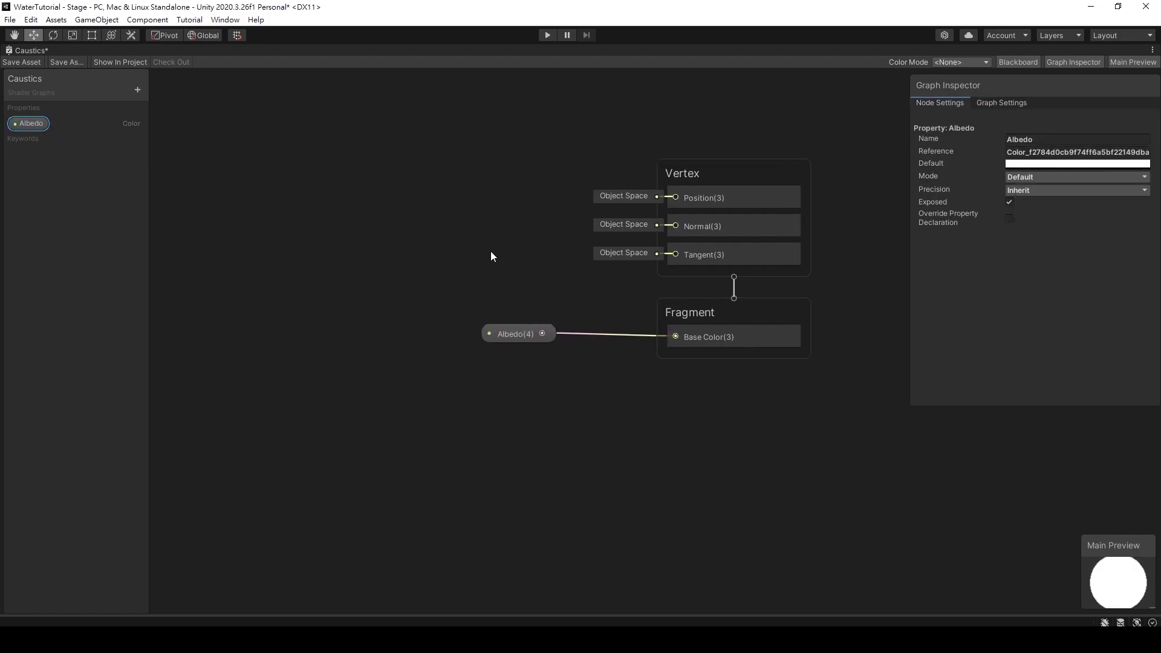
Set the Caustics graph's Surface to Transparent and save the shader asset
left_click(1000, 104)
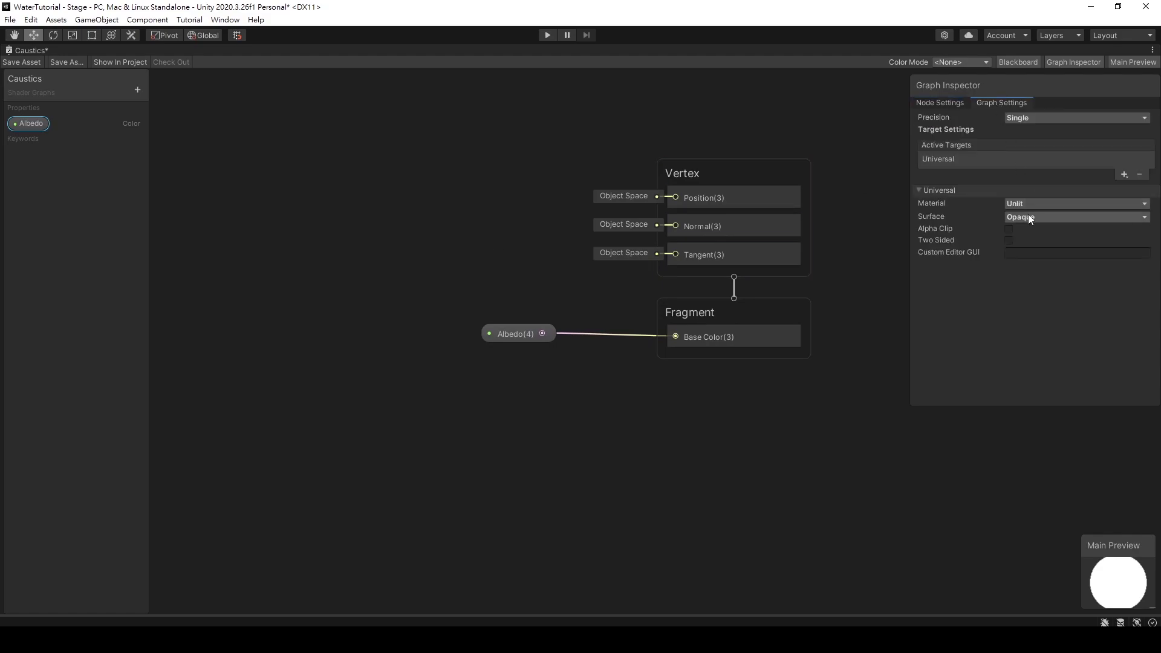
middle_click_drag(486, 390, 495, 359)
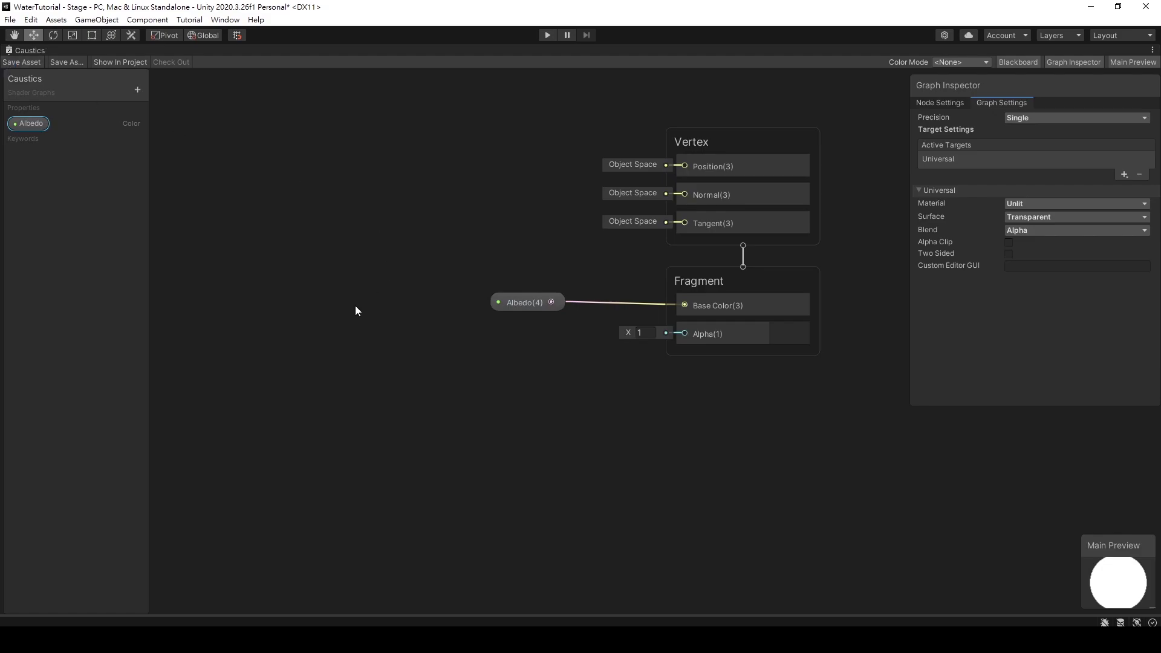
Add a Voronoi node to the Caustics graph and place it below and before the Albedo node
right_click(316, 279)
left_click(330, 284)
type("voronoi")
key("Return")
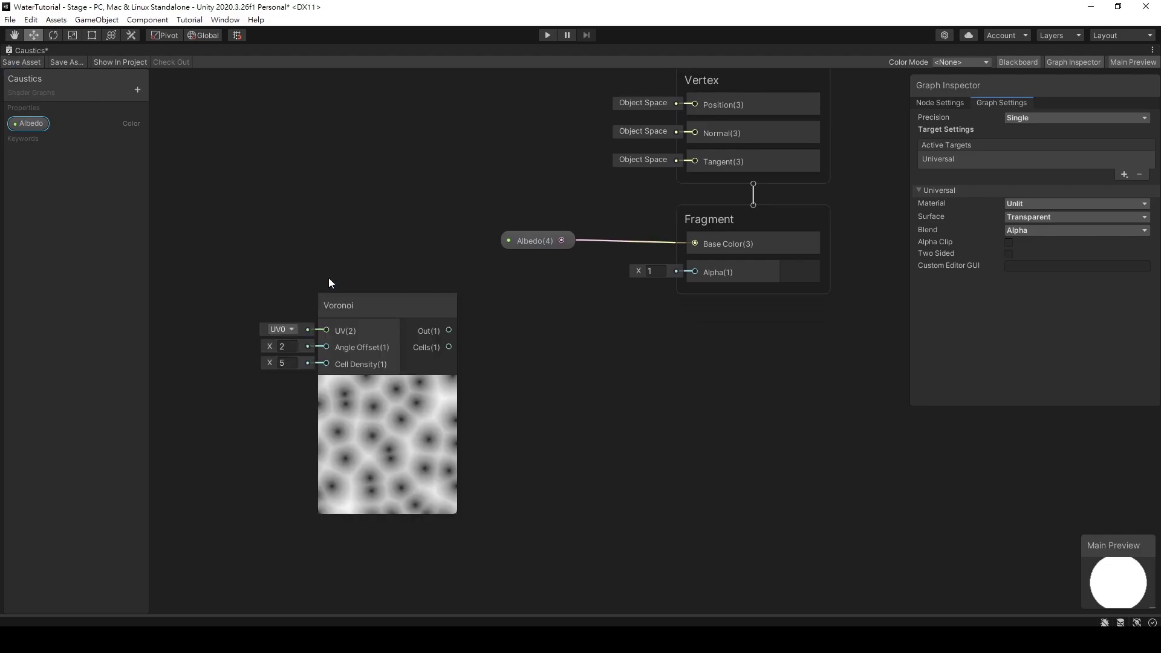
left_click_drag(373, 300, 437, 279)
middle_click_drag(394, 237, 460, 239)
middle_click_drag(386, 268, 478, 258)
Add a Float property named "Voronoi Speed" with a default value of 1
left_click(137, 89)
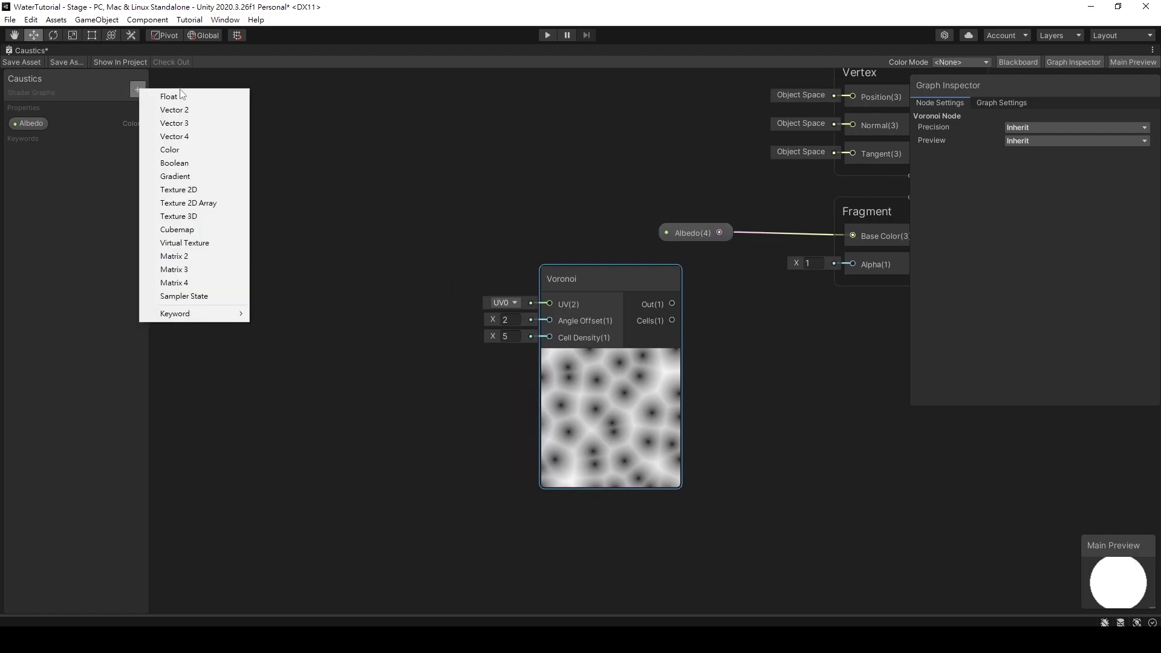
left_click(183, 102)
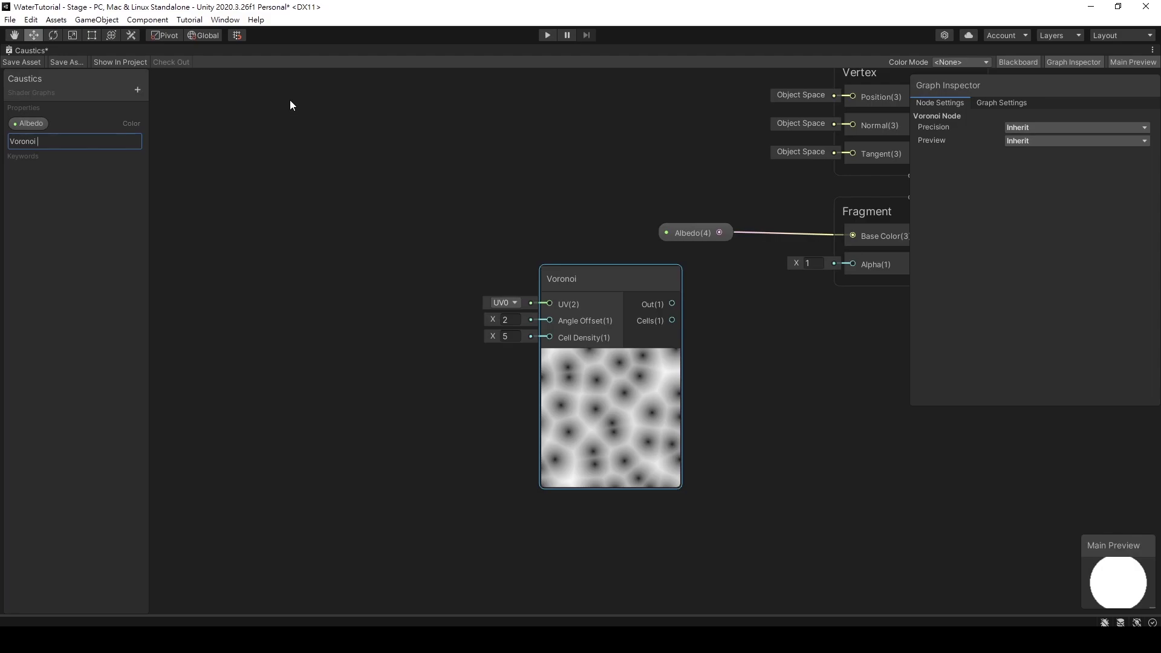
type("Voronoi Speed")
key("Return")
left_click(44, 140)
left_click(1077, 164)
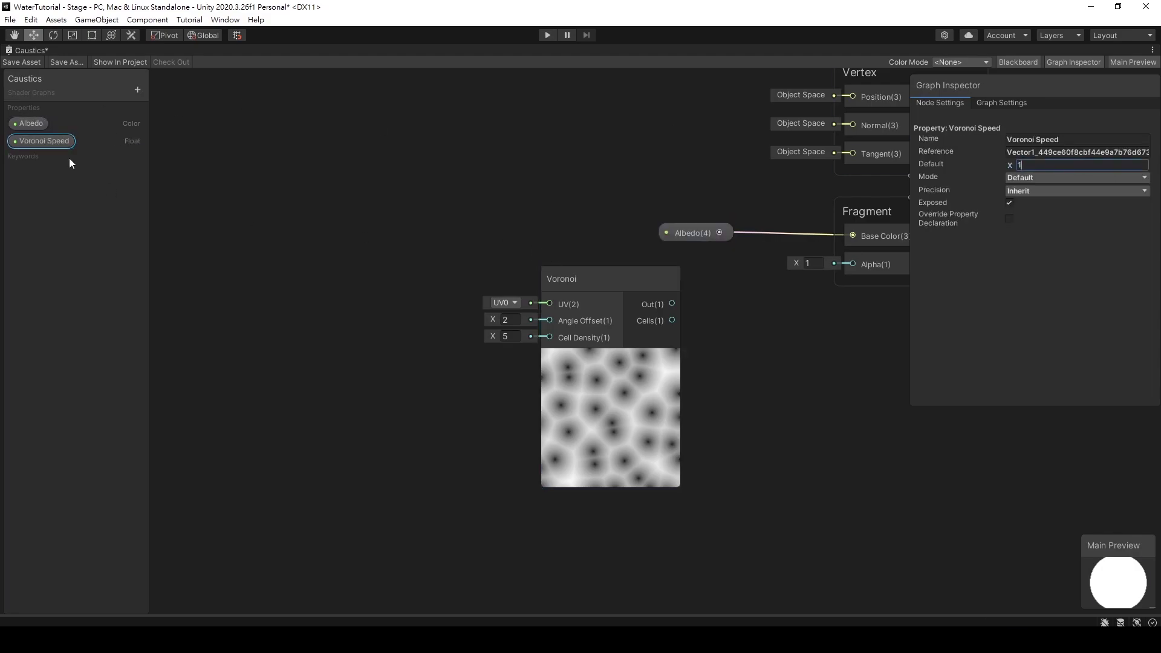
Feed Voronoi Speed into input A of a new Multiply node, and connect its output to the Voronoi node's Angle Offset
left_click_drag(326, 332, 339, 330)
type("mul")
double_click(397, 395)
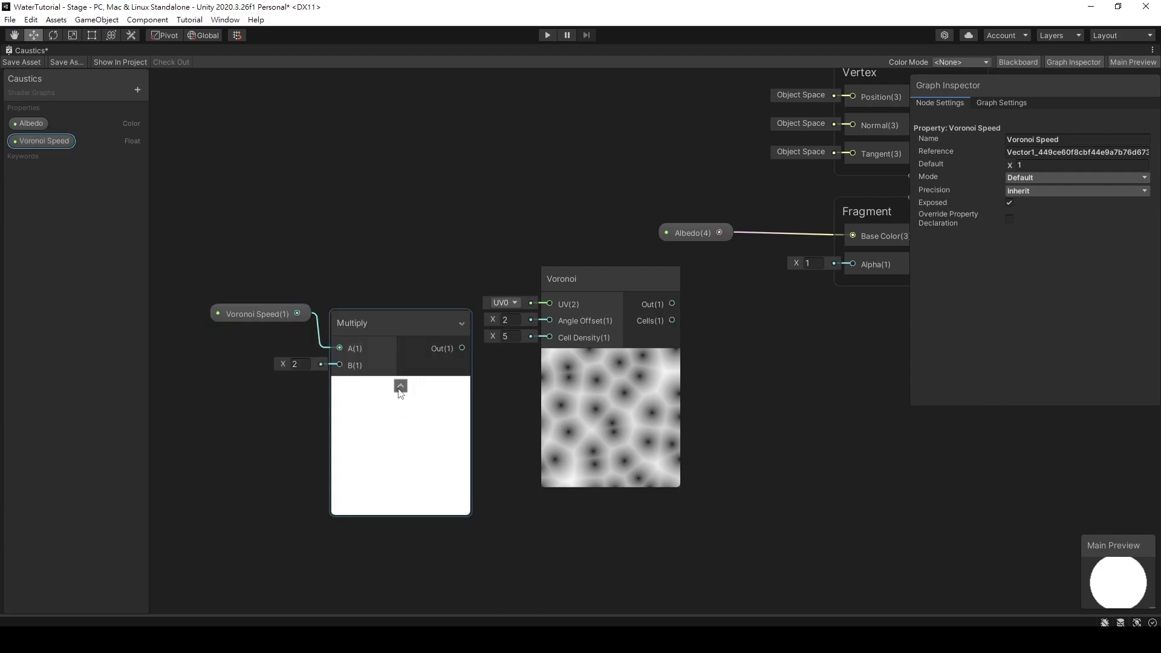
left_click(399, 386)
left_click(376, 326)
left_click_drag(597, 322, 596, 322)
Add a Time node, connect its Time output to the Multiply node's B input, and hide its unused outputs
middle_click_drag(250, 239, 392, 203)
right_click(391, 202)
left_click(398, 207)
type("time")
key("Return")
left_click_drag(416, 225, 360, 336)
left_click_drag(412, 367, 488, 325)
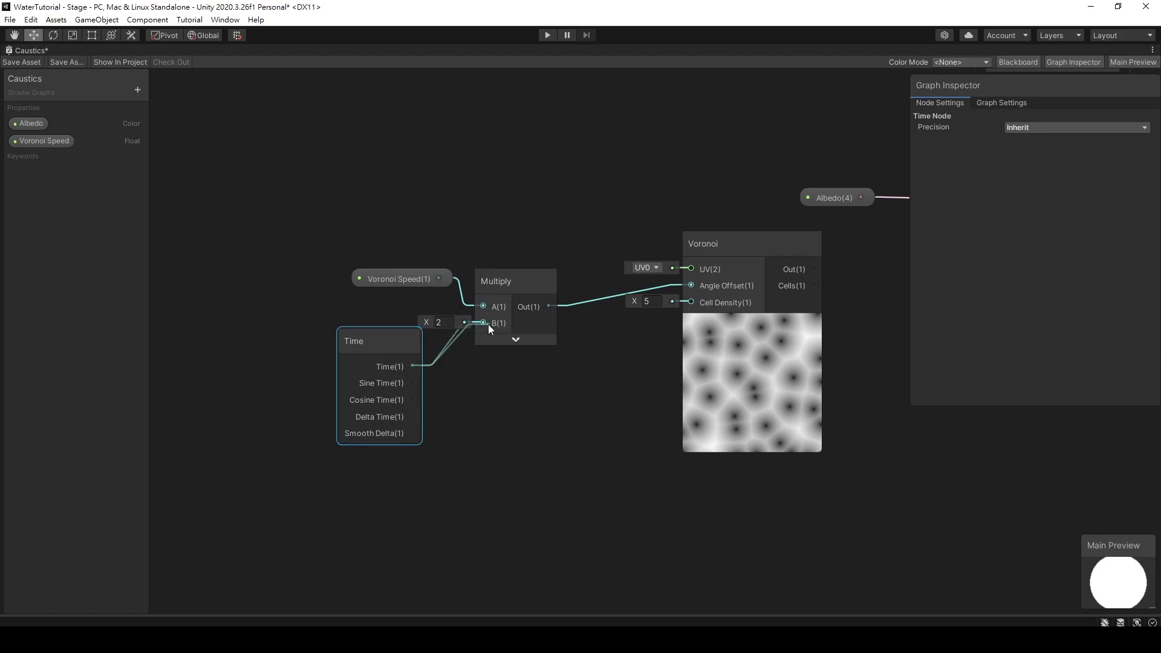
left_click(377, 341)
left_click_drag(371, 341, 396, 322)
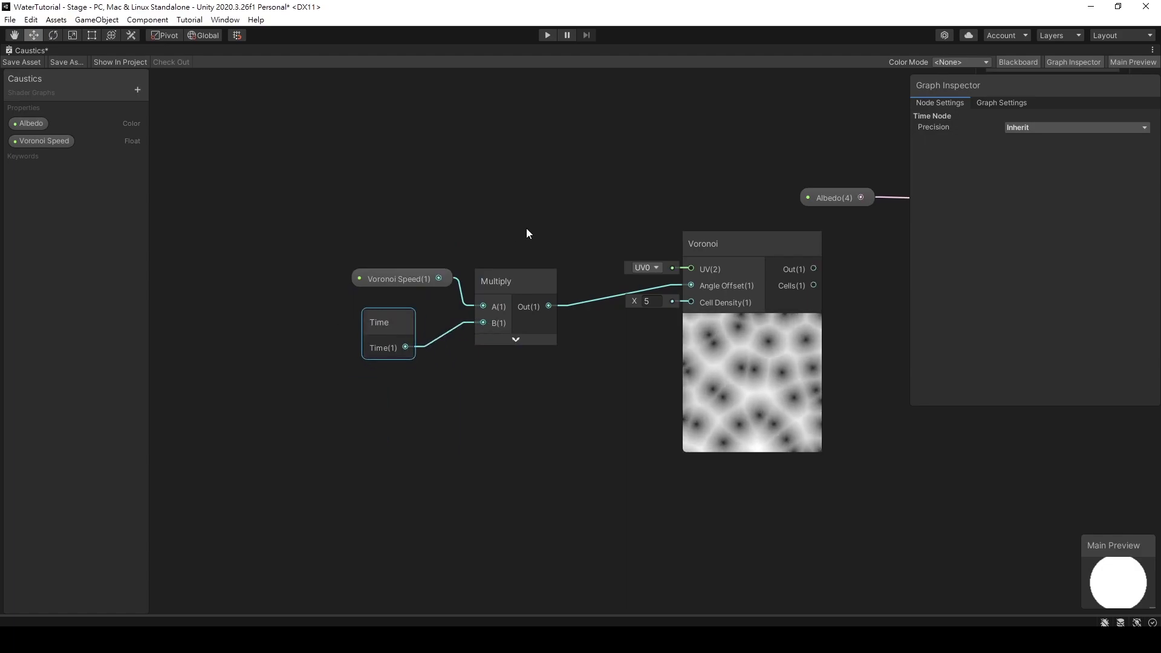
Add a Float property named "Voronoi Size" with a default of 5 and connect it to the Voronoi node's Cell Density
left_click(137, 89)
left_click(173, 103)
type("Vo")
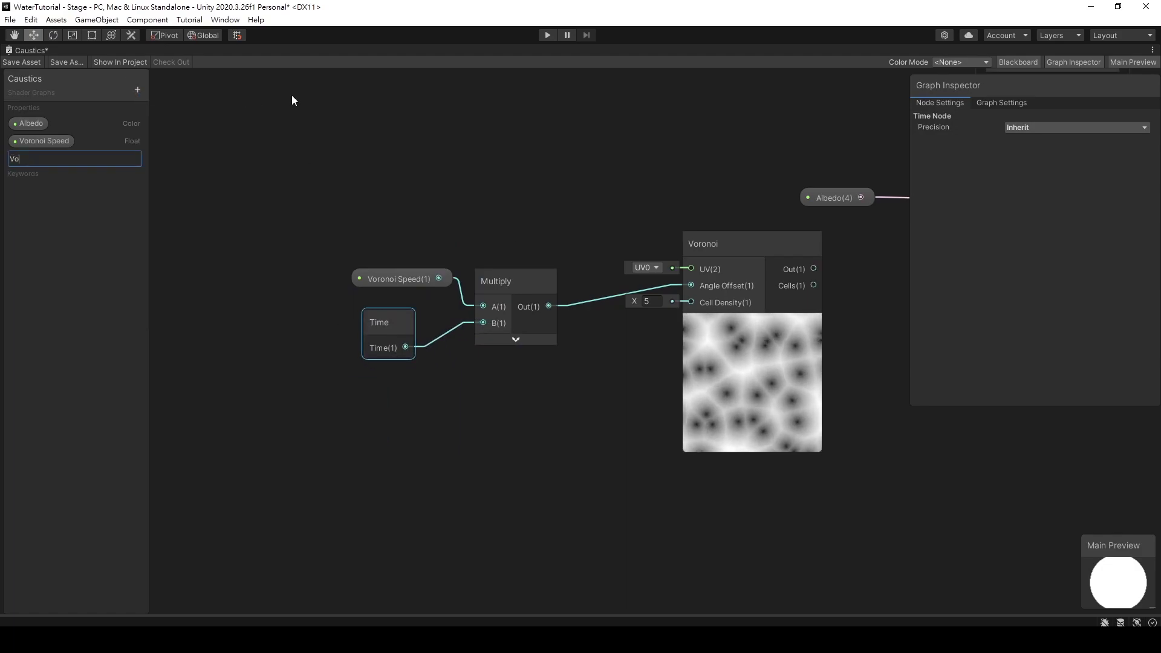
type("ronoi Size")
key("Return")
left_click(44, 153)
left_click_drag(64, 162, 507, 392)
left_click_drag(586, 399, 691, 301)
Connect the Voronoi node's Out to the Fragment Alpha and spread the Voronoi node group further away from the Fragment block
middle_click_drag(649, 306, 472, 374)
left_click_drag(643, 337, 808, 297)
scroll(794, 300, "down", 1)
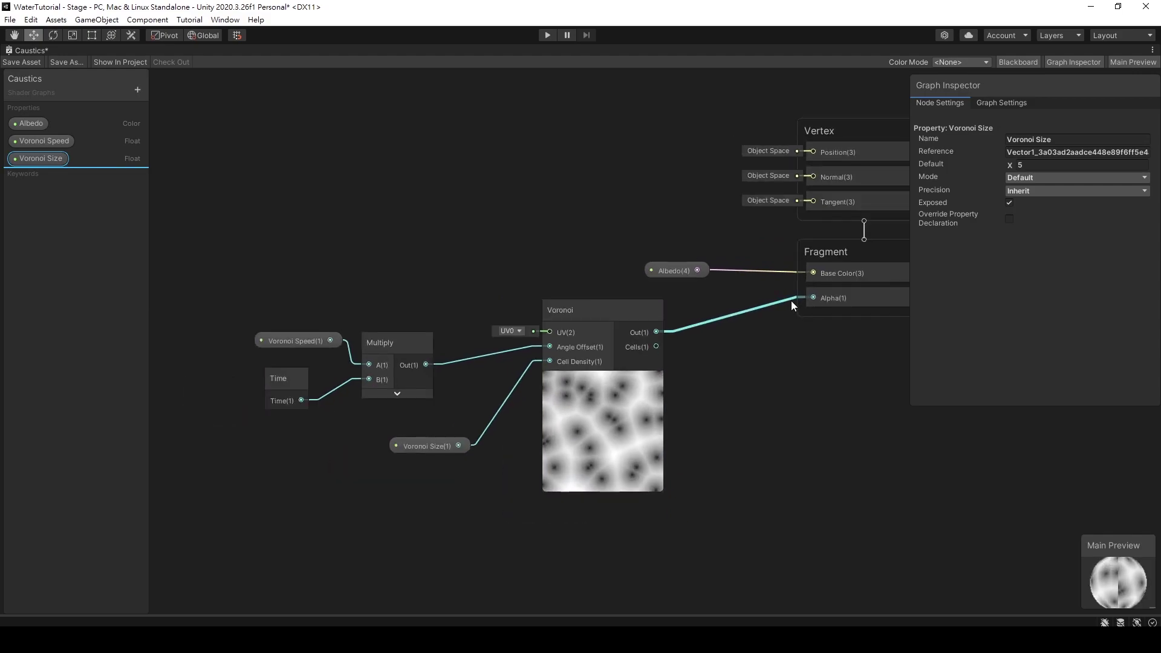
left_click_drag(284, 307, 574, 460)
left_click_drag(583, 323, 512, 322)
left_click_drag(331, 278, 223, 399)
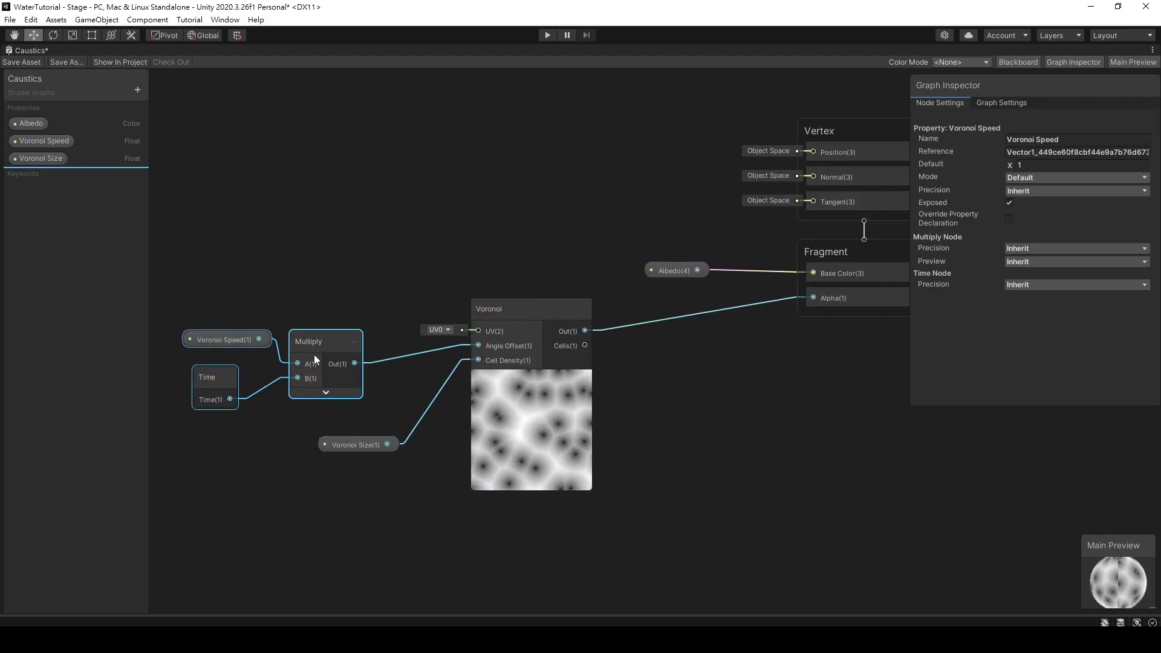
left_click_drag(314, 361, 351, 351)
Insert a Power node between the Voronoi node's Out and the Fragment Alpha
left_click_drag(586, 332, 673, 306)
type("power")
key("Return")
left_click_drag(749, 330, 814, 298)
Add a Float property named "Voronoi Power" with a default of 2 and connect it to the Power node's B input
left_click(138, 89)
left_click(245, 93)
type("Voronoi Power")
key("Return")
left_click_drag(44, 176, 646, 343)
Save the Caustics graph and return to the Scene view to examine the caustics on the terrain and objects
left_click(26, 63)
right_click(28, 53)
left_click(37, 61)
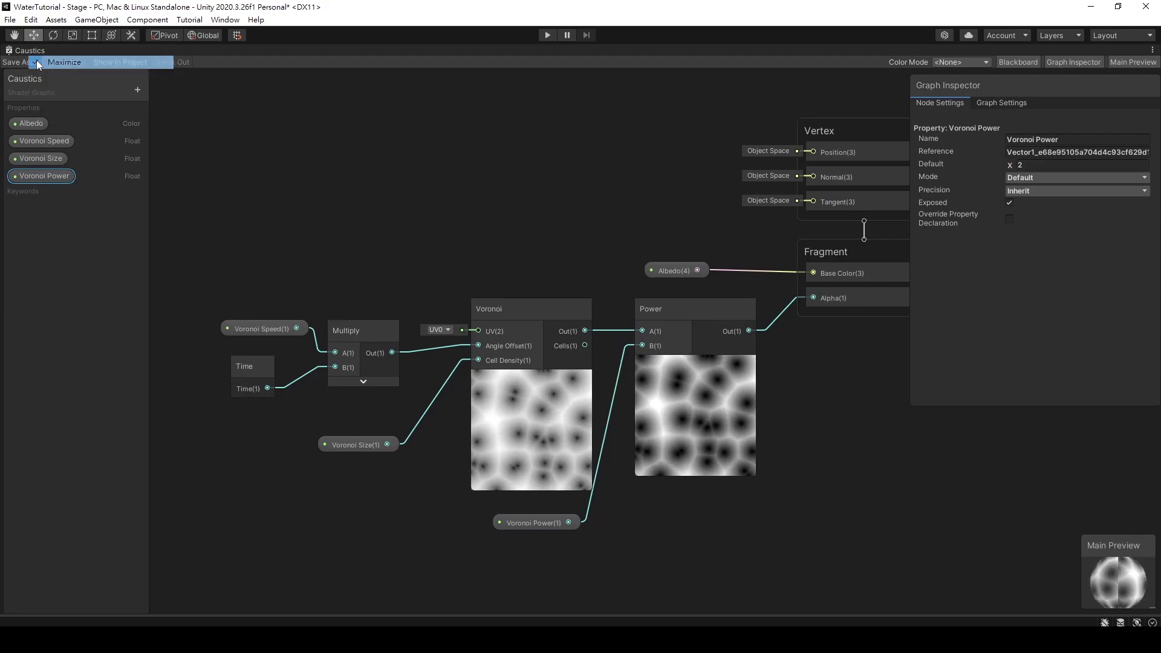
left_click(243, 50)
right_click_drag(496, 329, 524, 261)
key("s")
left_click(297, 88)
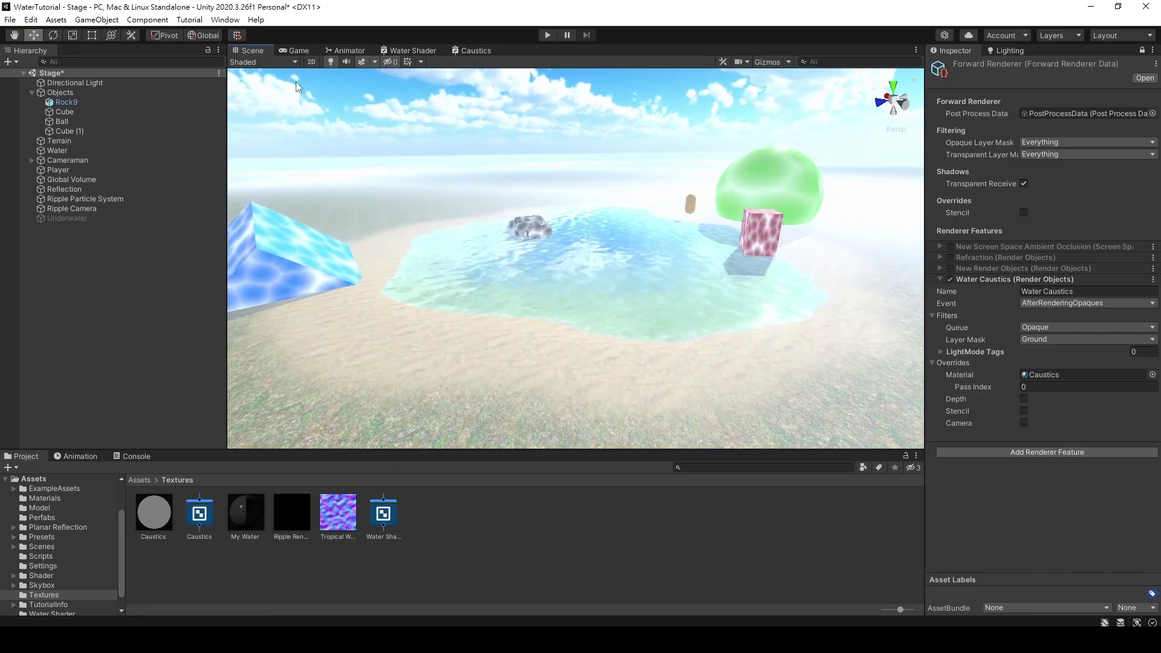
Examine the terrain mesh in Wireframe shading and switch the Scene view back to Shaded
left_click(263, 62)
left_click(272, 95)
mouse_move(569, 321)
right_mouse_down()
mouse_move(537, 311)
mouse_move(477, 321)
mouse_move(576, 304)
mouse_move(576, 322)
right_mouse_up()
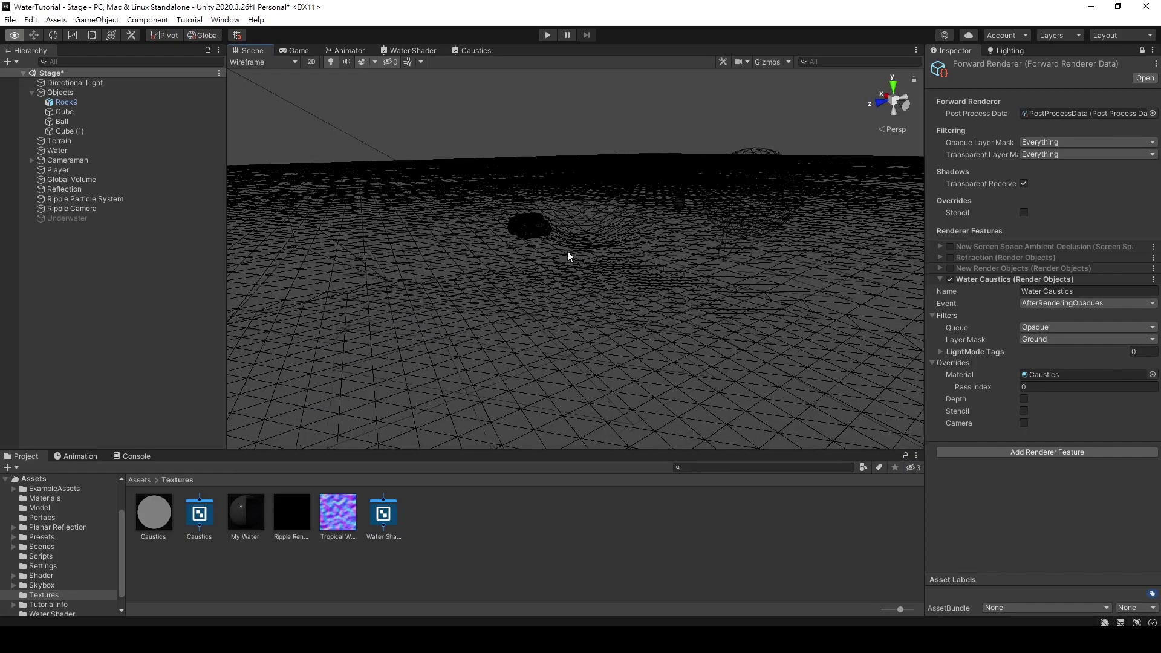
left_click(263, 62)
left_click(254, 84)
Maximize the Caustics graph and add a World-space Position node with its preview collapsed near the Voronoi inputs
right_click(472, 50)
left_click(477, 56)
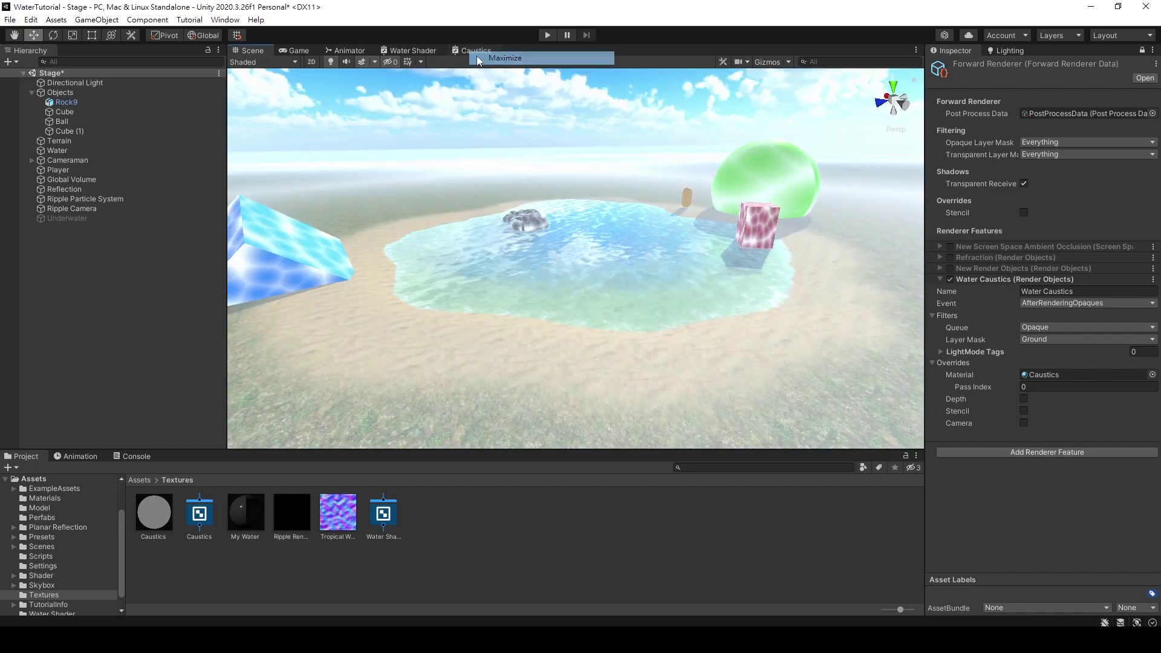
mouse_move(324, 305)
middle_mouse_down()
mouse_move(318, 329)
mouse_move(394, 356)
middle_mouse_up()
right_click(301, 174)
left_click(315, 181)
type("pos")
key("Return")
left_click(365, 264)
left_click_drag(340, 207, 297, 239)
Feed the Position node's output into a new Split node and place it beside the Position node
left_click_drag(370, 254, 408, 222)
type("split")
key("Return")
left_click_drag(484, 203, 339, 278)
Combine the Split node's R and B outputs in a new Vector 2 node and connect it to the Voronoi node's UV
left_click_drag(423, 233, 436, 265)
left_click(400, 226)
type("vec")
left_click(506, 341)
left_click_drag(393, 300, 548, 382)
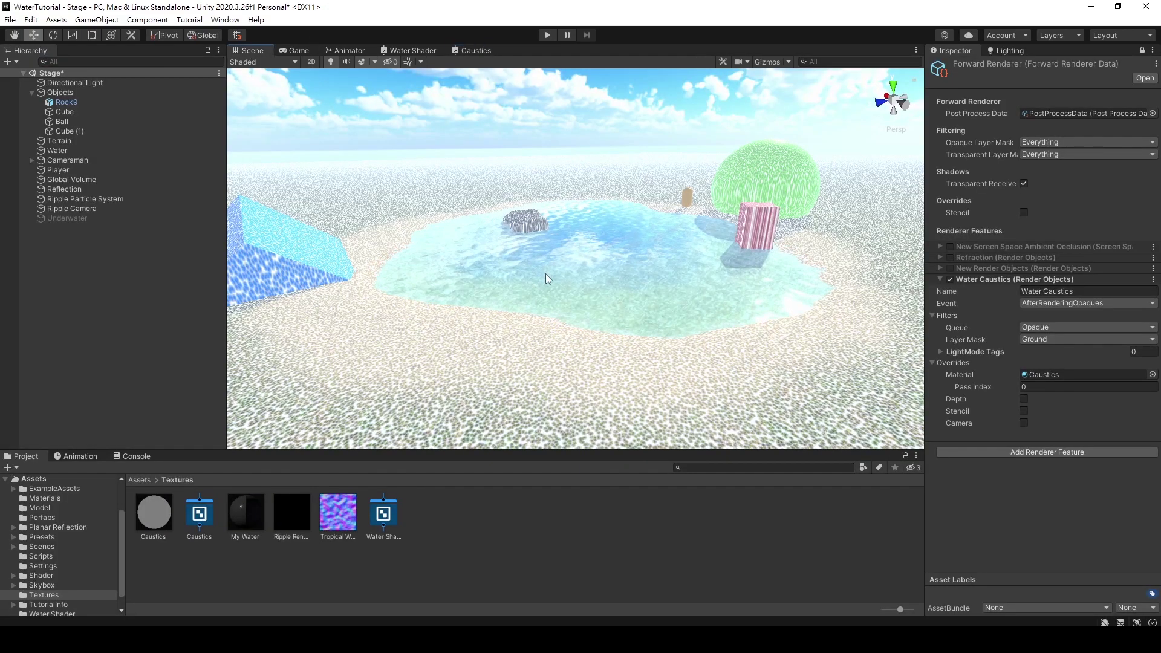
On the Caustics material, set Voronoi Size to 0.7 and Voronoi Power to 4.3
right_click_drag(546, 274, 560, 285)
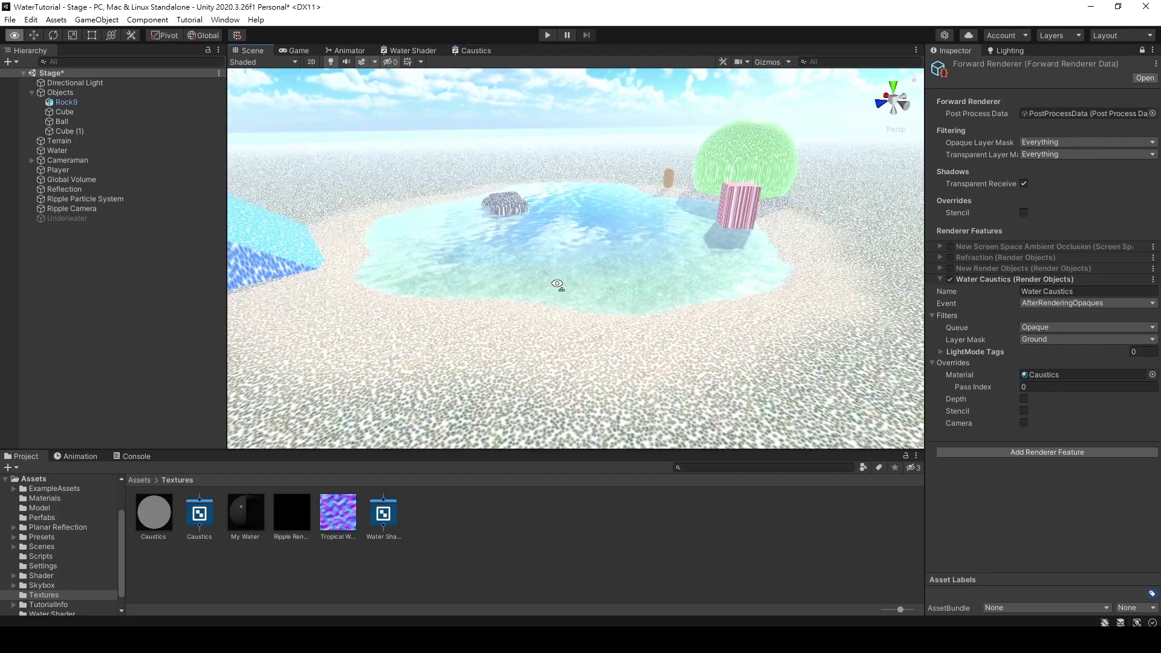
left_click(154, 514)
left_click(1142, 51)
left_click_drag(958, 123, 895, 134)
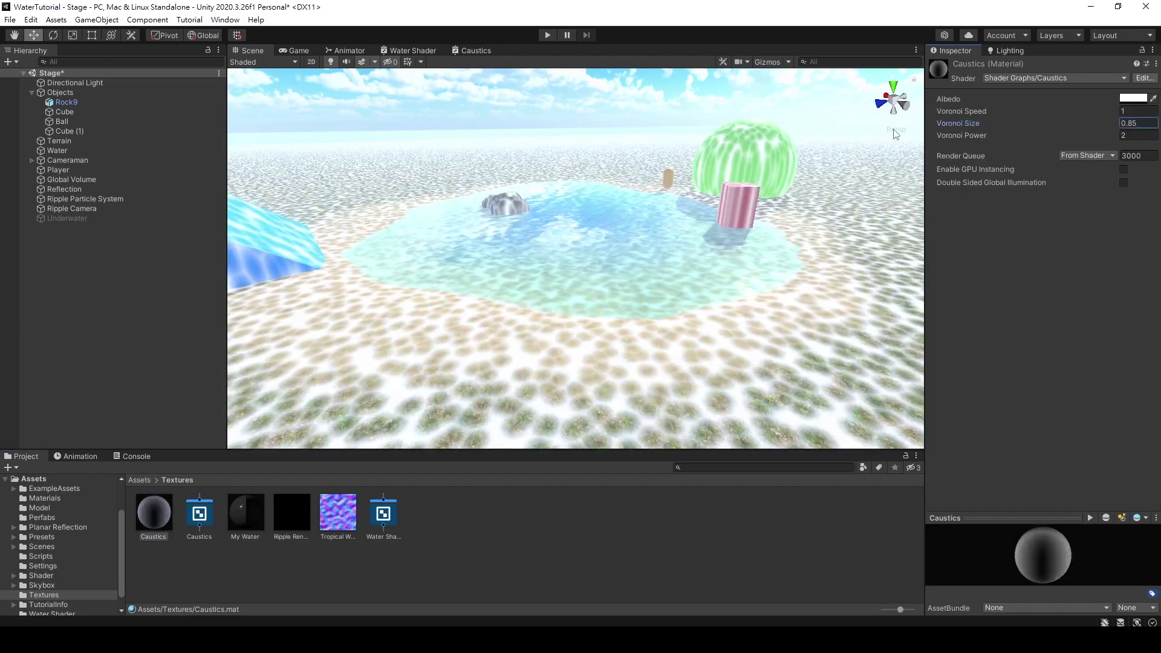
left_click(1150, 128)
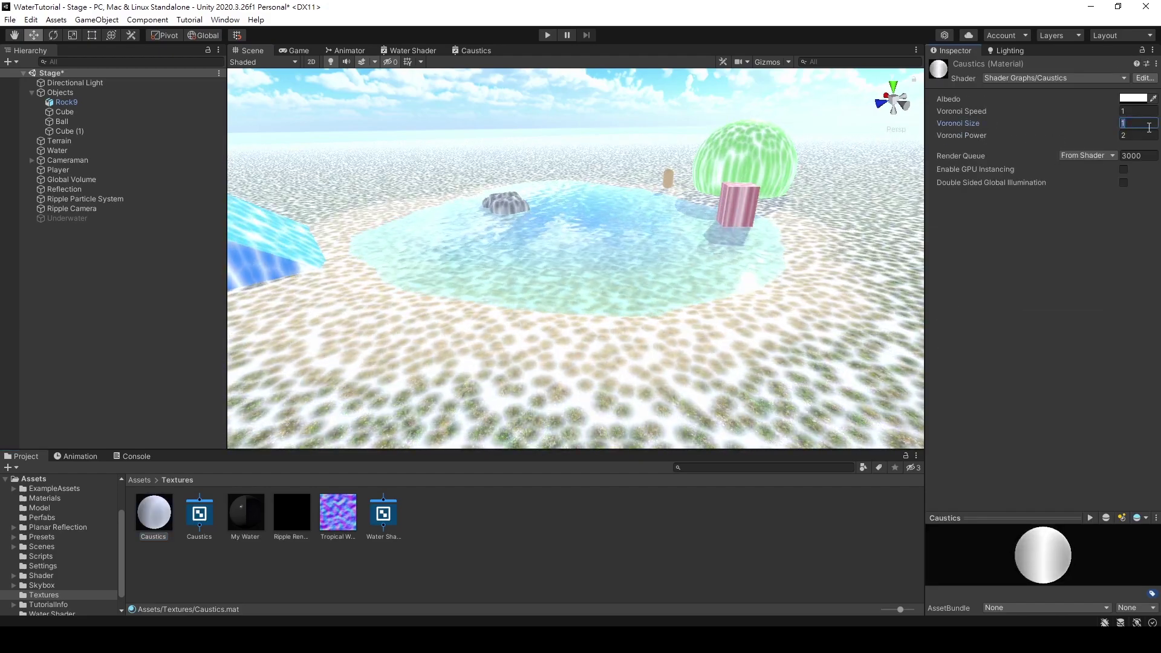
type("0.7")
left_click(1036, 138)
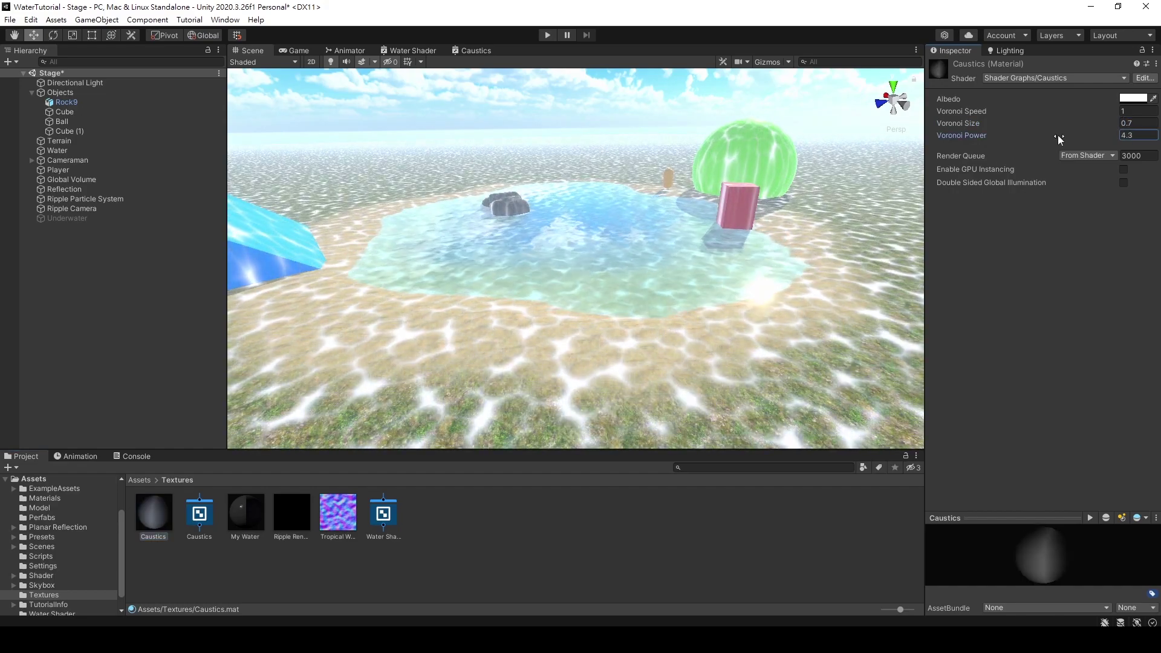
Reopen the Caustics shader graph, delete the link from Power to the Fragment Alpha, and move the Voronoi node group down
left_click(1145, 78)
left_click(727, 348)
key("Delete")
scroll(727, 344, "down", 2)
middle_click_drag(557, 359, 633, 345)
left_click_drag(363, 225, 478, 289)
left_click_drag(293, 244, 690, 505)
left_click_drag(730, 343, 632, 446)
left_click(420, 289)
Add a Smoothstep node and place it above the Voronoi node group
right_click(290, 223)
left_click(304, 230)
type("smo")
key("Return")
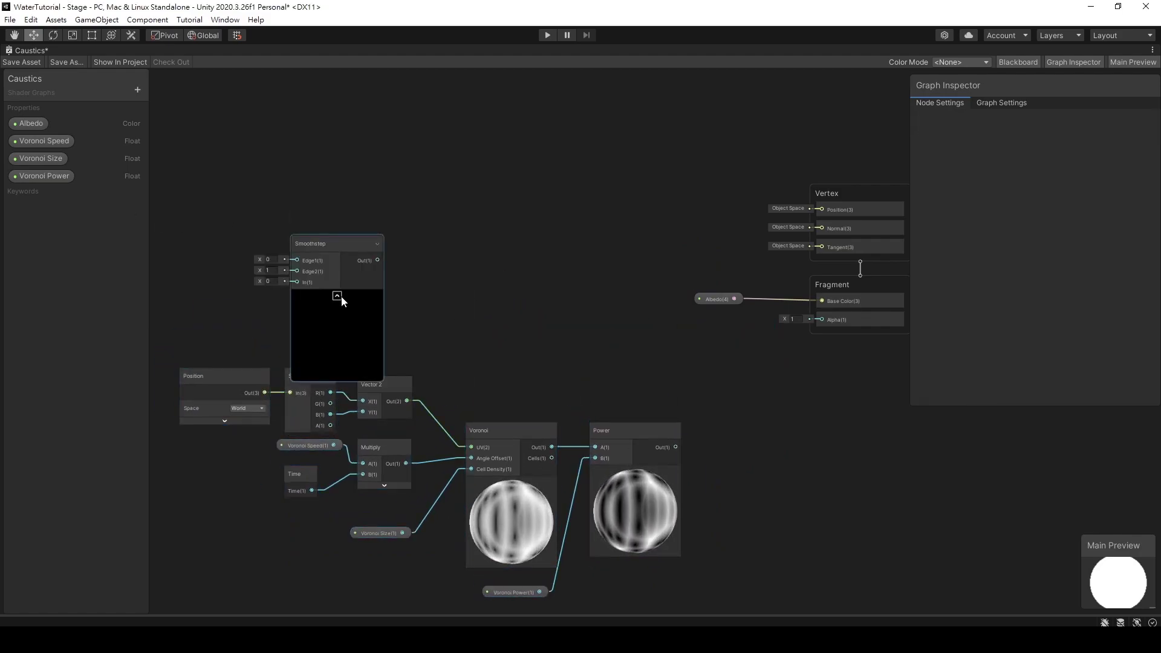
left_click_drag(342, 301, 438, 268)
Add a Float property named "High" and place it in the graph before the Smoothstep node
left_click(137, 89)
left_click(160, 96)
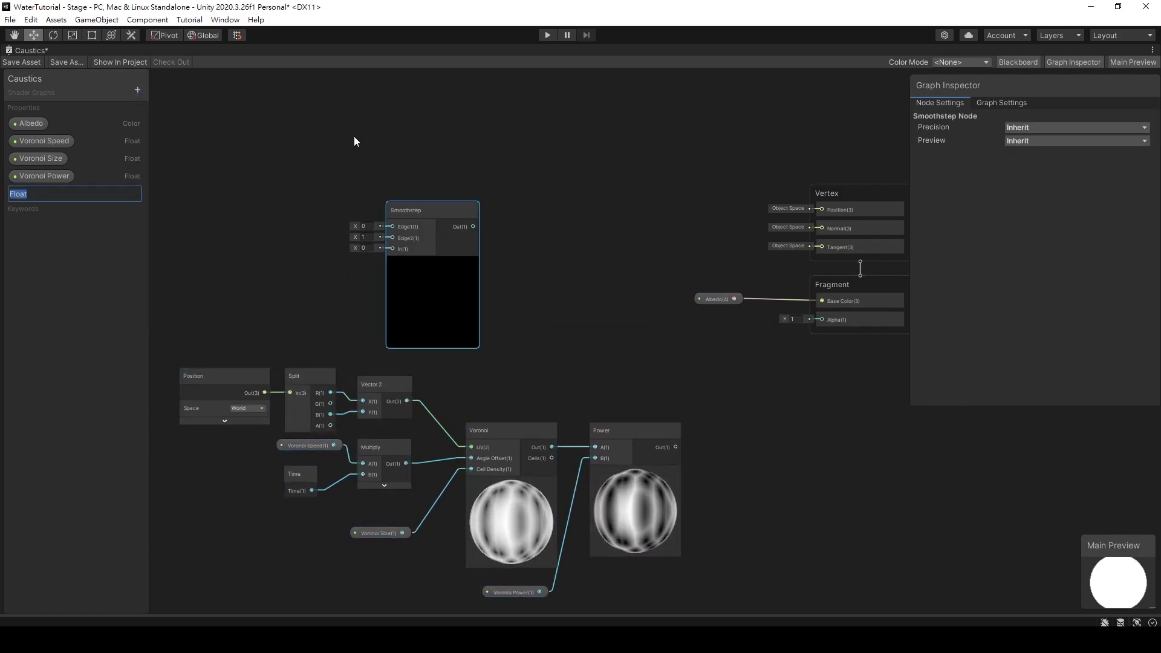
left_click_drag(25, 197, 294, 212)
scroll(181, 151, "up", 2)
Add a Float property named "Low" and place it in the graph below the High node
left_click(137, 89)
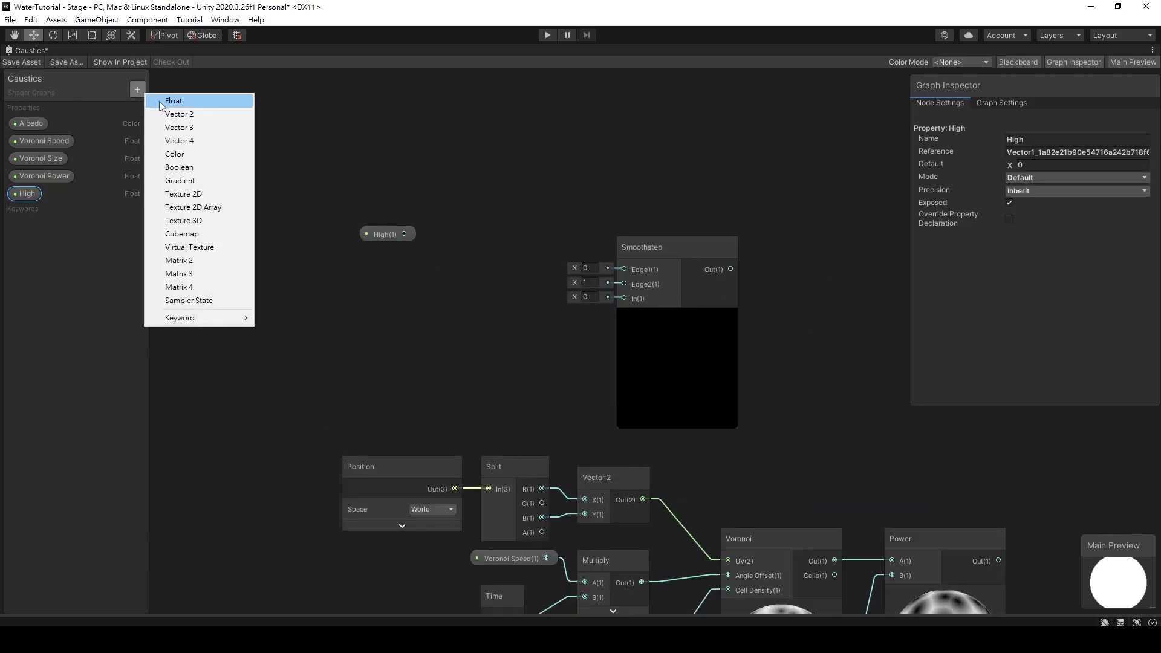
left_click(173, 101)
type("Low")
key("Return")
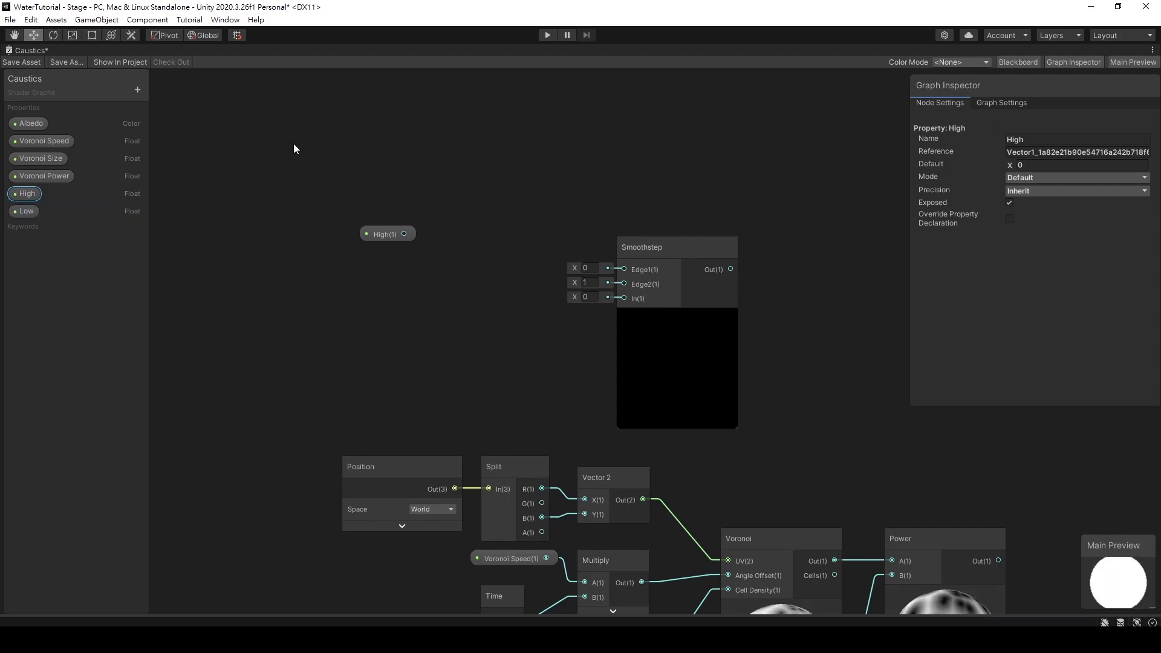
left_click_drag(27, 211, 138, 231)
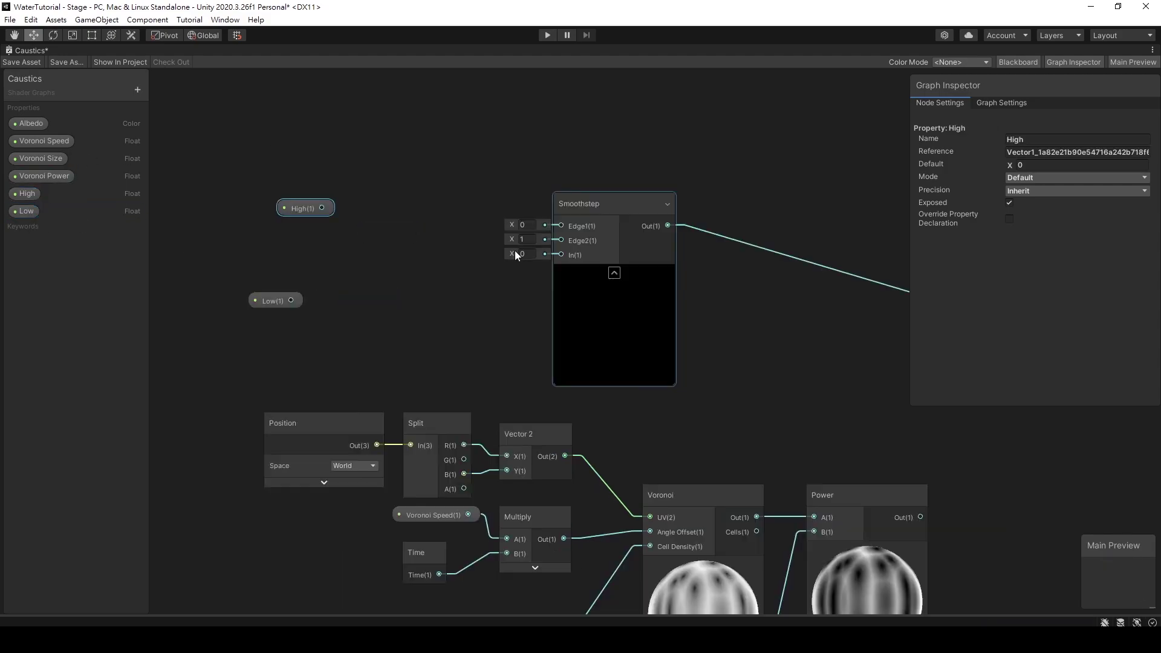
Feed High into the Smoothstep node's Edge2, and through a new Add node with B set to 1 into Edge1
left_click_drag(308, 200, 558, 230)
left_click_drag(257, 192, 257, 208)
left_click_drag(288, 214, 393, 138)
type("add")
double_click(399, 232)
left_click(389, 215)
left_click_drag(411, 157, 554, 209)
Connect the Split node's G output to the Smoothstep node's In and save the graph
left_click_drag(267, 222, 266, 234)
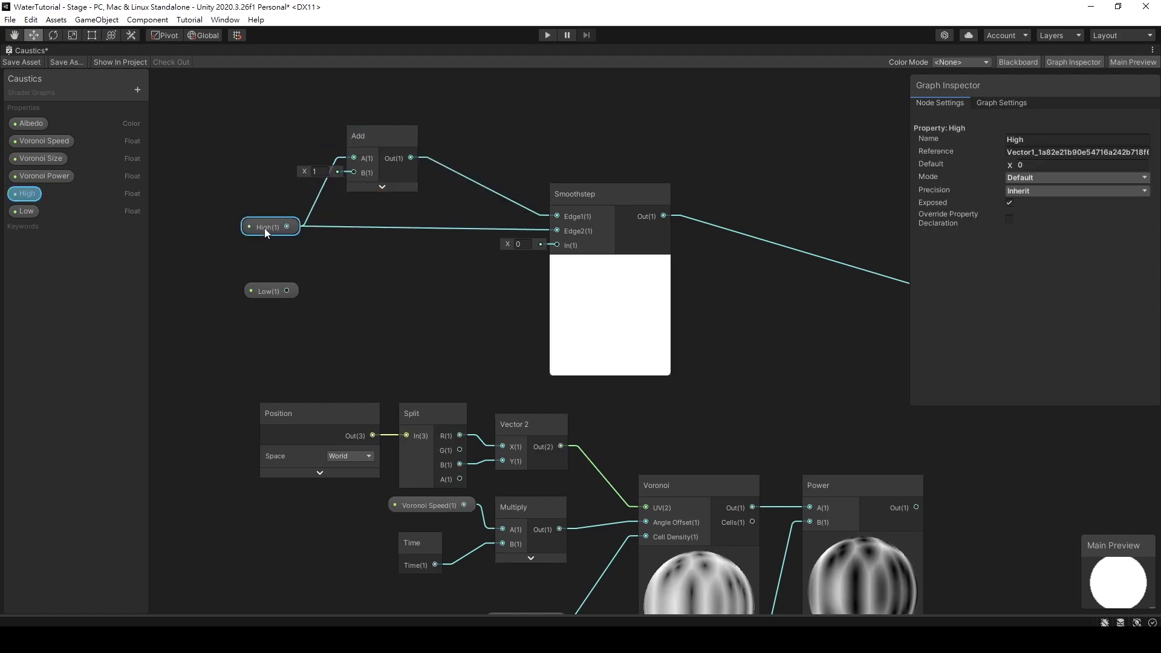
left_click_drag(559, 235, 557, 245)
left_click(15, 63)
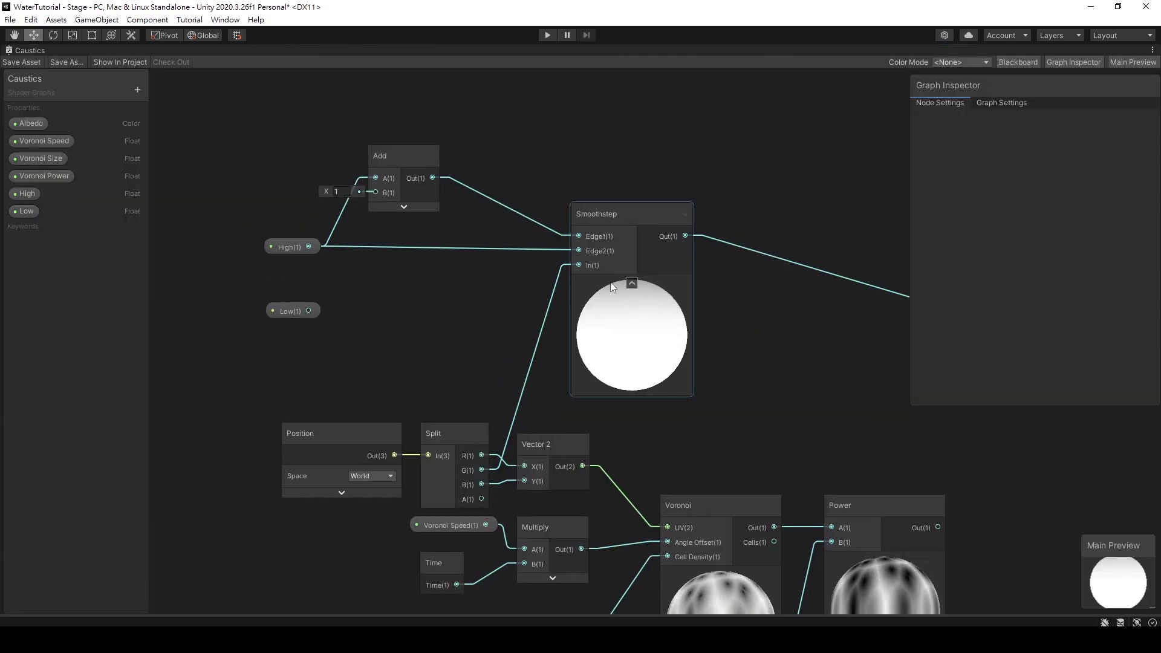
Collapse the Smoothstep preview and move the Smoothstep, Add and High nodes upward to make room
left_click(631, 283)
left_click_drag(615, 211, 612, 174)
left_click_drag(404, 156, 407, 128)
left_click_drag(287, 245, 287, 246)
Add a second Smoothstep node with its preview collapsed and place it directly below the first one
left_click(591, 336)
type("smooth")
key("Return")
left_click(636, 420)
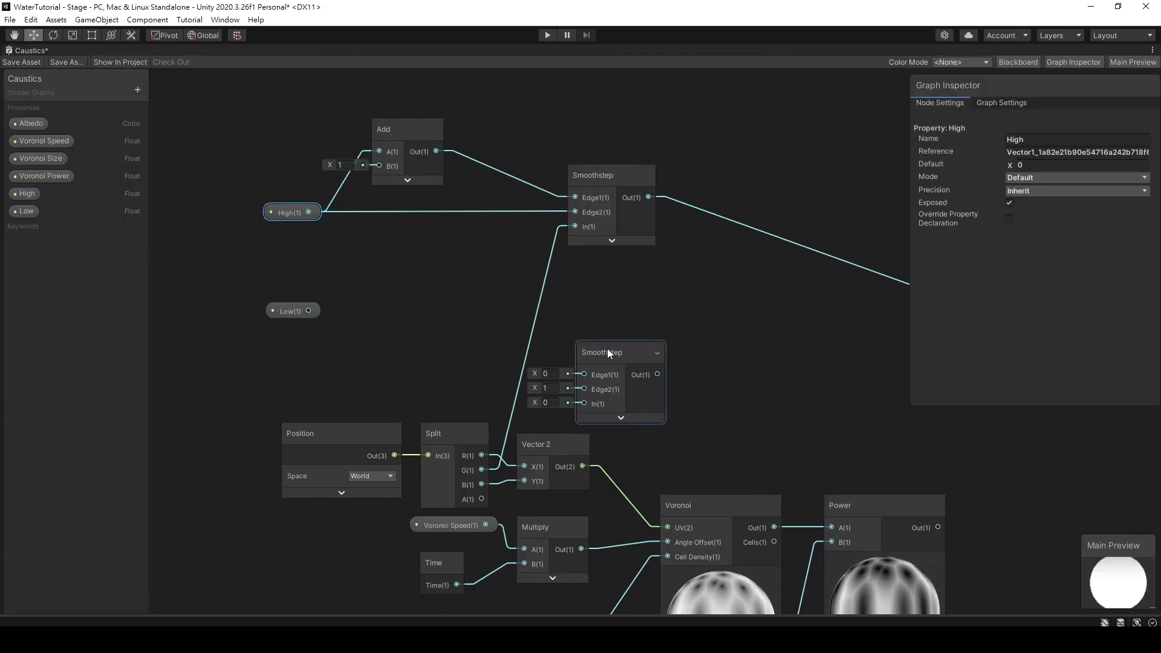
left_click_drag(607, 348, 604, 288)
Feed Low into the second Smoothstep's Edge1, Low through an Add node with B set to 1 into Edge2, and Split's G into In
left_click_drag(369, 324, 369, 325)
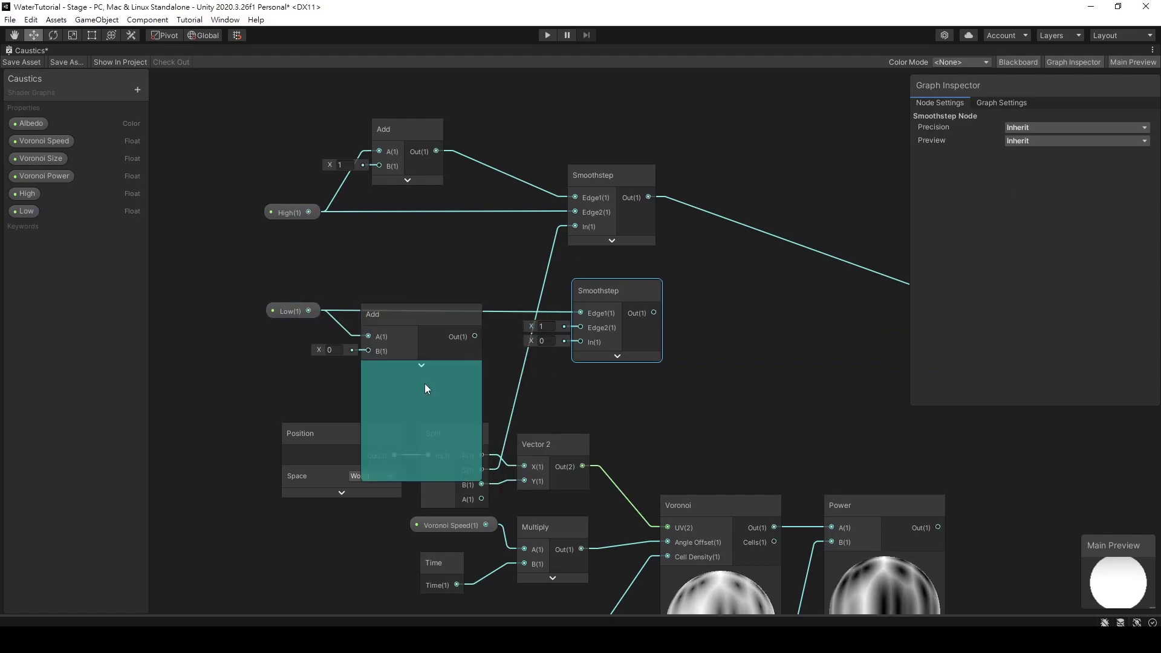
type("add")
key("Return")
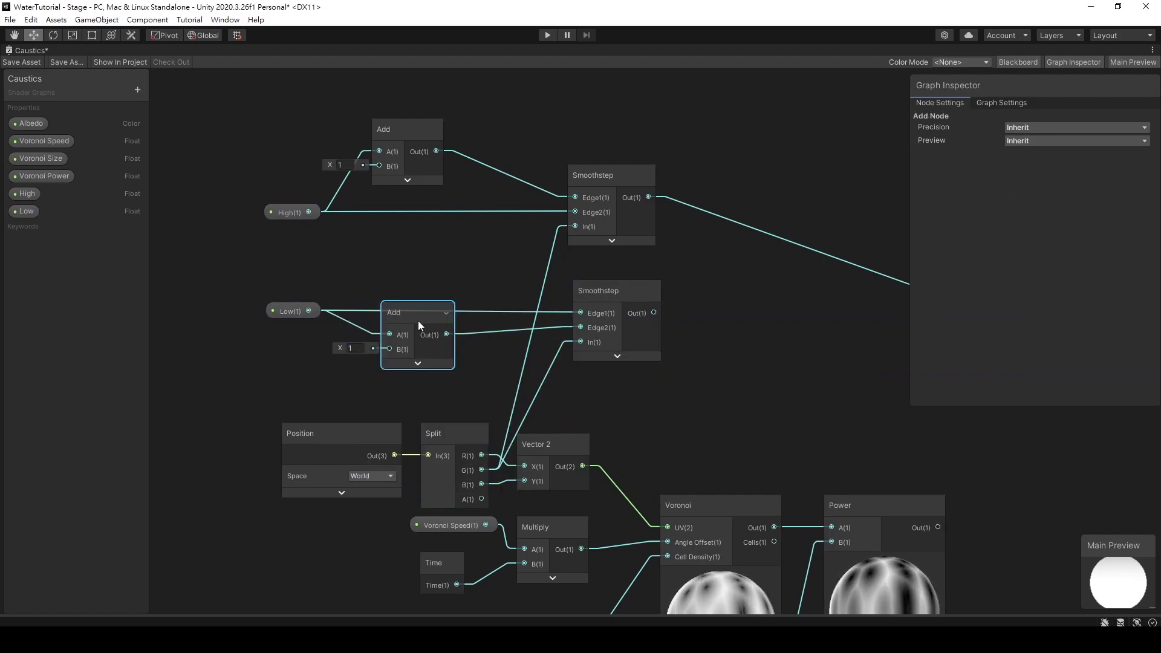
Connect the second Smoothstep node's output to the Fragment Alpha
middle_click_drag(706, 371, 384, 321)
scroll(384, 321, "down", 2)
left_click_drag(346, 273, 708, 311)
middle_click_drag(345, 291, 519, 309)
scroll(519, 309, "up", 1)
Save the graph and set the Caustics material's Low value to 11.8
left_click(27, 61)
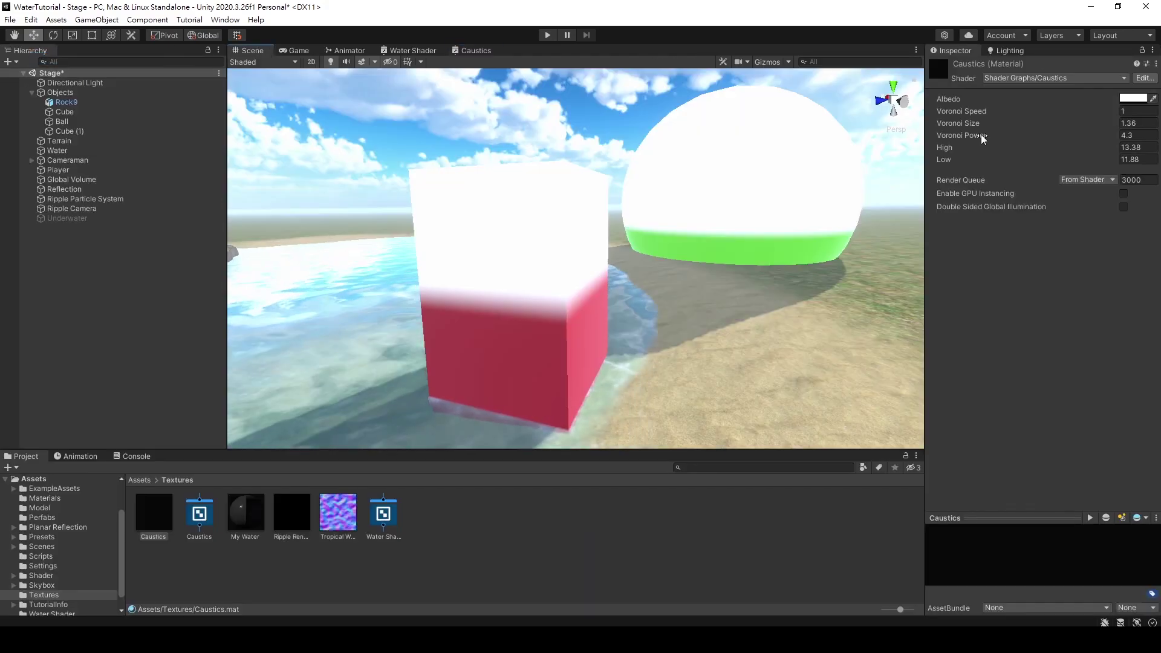
left_click_drag(945, 160, 963, 162)
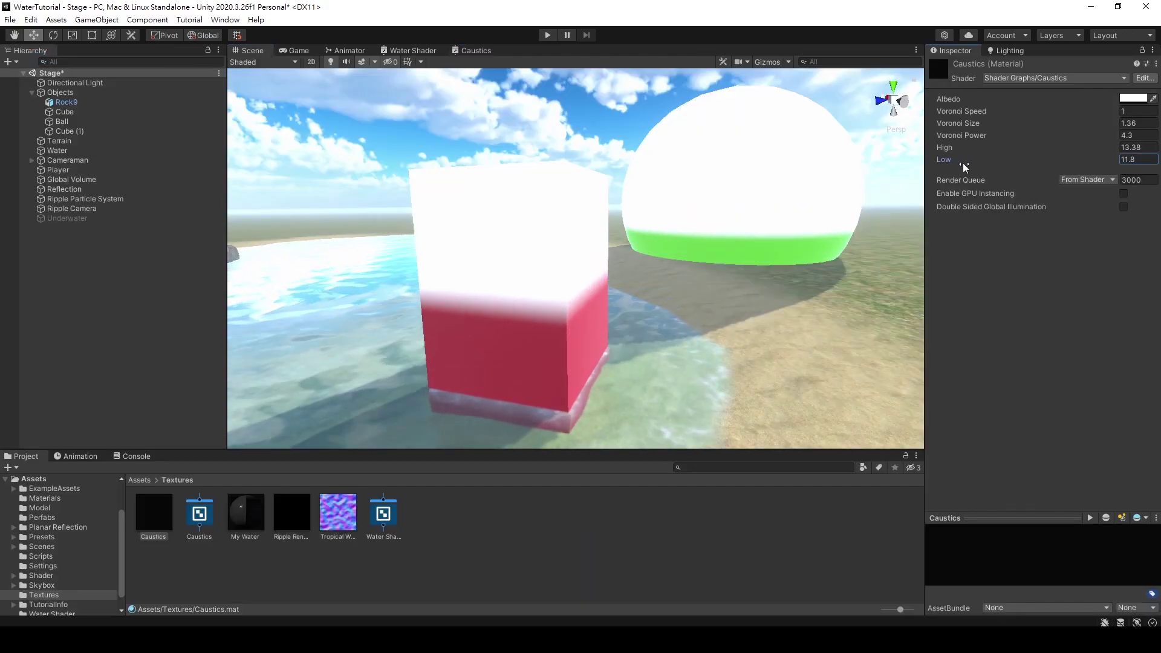
Maximize the Caustics graph and multiply the two Smoothstep outputs together in a new Multiply node with its preview collapsed
double_click(464, 49)
left_click_drag(516, 191, 535, 238)
left_click_drag(535, 238, 565, 224)
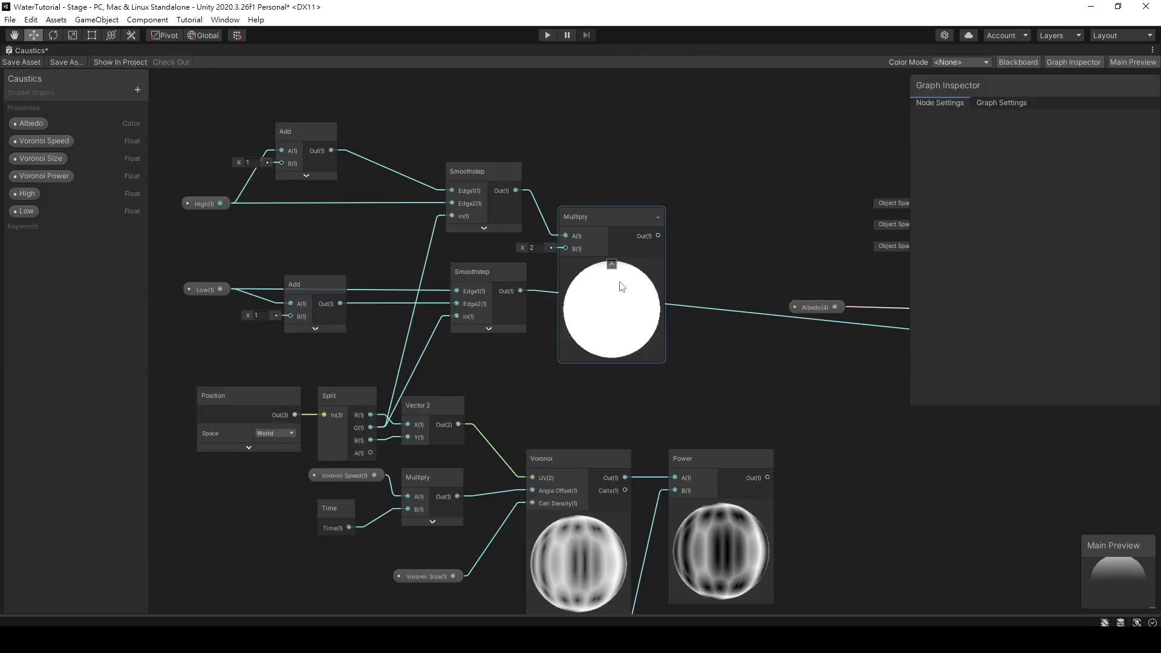
left_click(612, 264)
left_click_drag(520, 291, 565, 249)
Connect the new Multiply node's output to the Fragment Alpha, save the graph and restore the normal layout
middle_click_drag(619, 250, 423, 262)
left_click_drag(418, 247, 739, 343)
middle_click_drag(532, 278, 801, 274)
left_click(22, 62)
double_click(28, 49)
Hide the Water object in the Scene view and set the Caustics material's High to 8.4 and Low to 5.3
left_click(252, 50)
left_click_drag(947, 148, 957, 149)
mouse_move(955, 160)
left_mouse_down()
mouse_move(942, 165)
mouse_move(953, 165)
left_mouse_up()
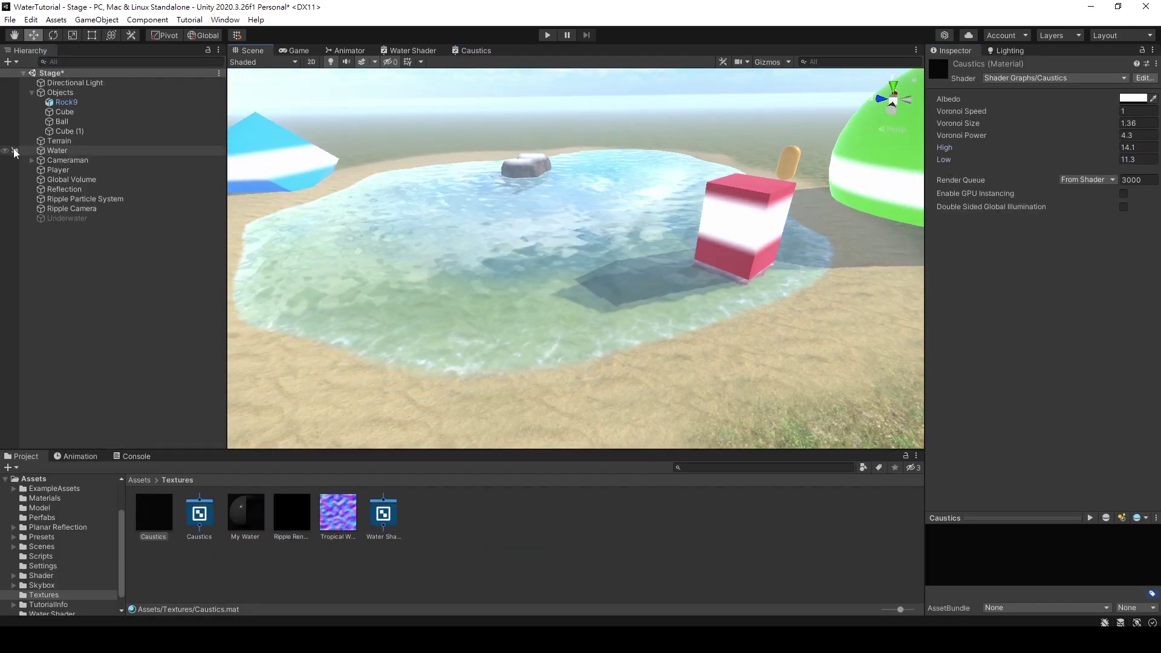
left_click(5, 151)
left_click_drag(970, 162, 923, 162)
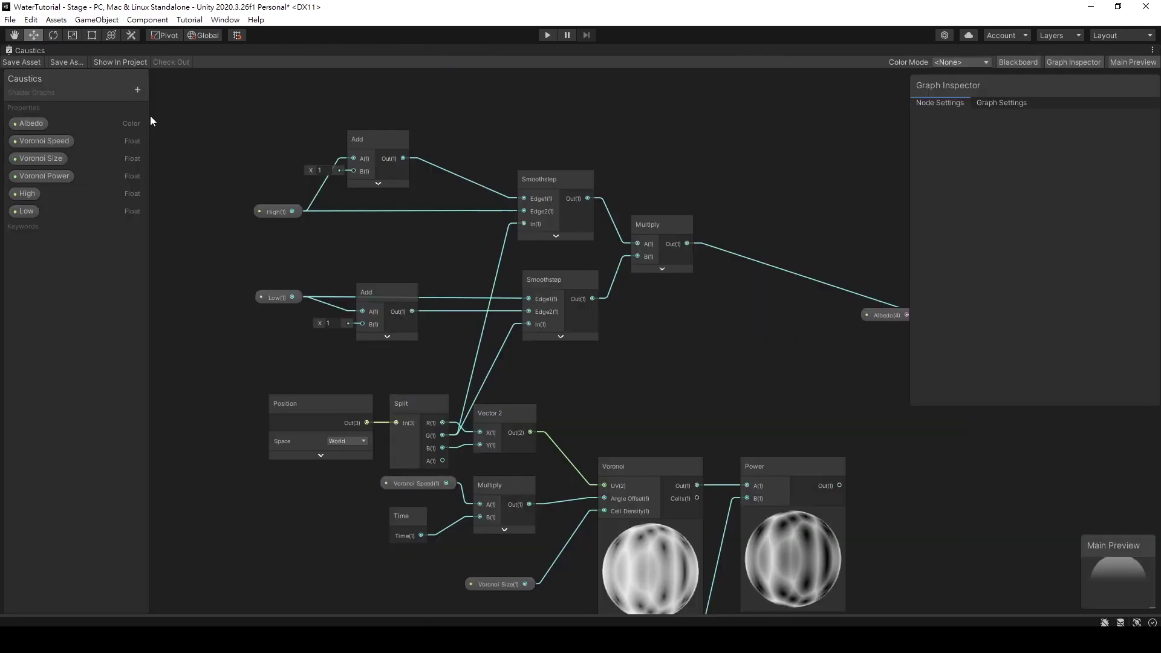
Add a Float property named "Alpha" to the Caustics graph
left_click(138, 90)
left_click(209, 90)
type("Alpha")
key("Return")
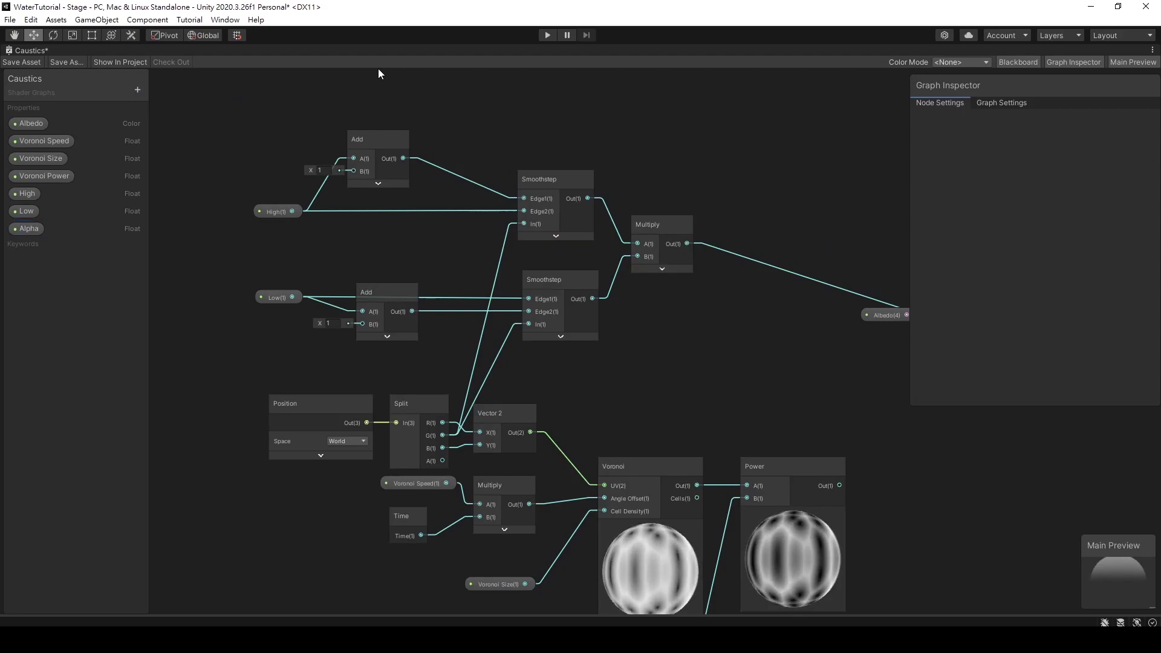
Feed the Smoothstep product into input A of another Multiply node and collapse that node's preview
middle_click_drag(753, 355, 636, 364)
left_click(540, 239)
left_click_drag(540, 238, 550, 236)
left_click_drag(579, 250, 659, 289)
type("mul")
double_click(659, 342)
left_click(659, 326)
Connect the Alpha property to the new Multiply node's B input, and set its default to 1 and its mode to Slider
left_click_drag(28, 229, 622, 296)
left_click(1040, 165)
type("1")
left_click(1065, 177)
left_click(1038, 202)
Multiply the Alpha-scaled mask by the Power output in a new Multiply node and connect the result to the Fragment Alpha
middle_click_drag(672, 283, 594, 278)
left_click_drag(594, 278, 679, 404)
left_click(683, 414)
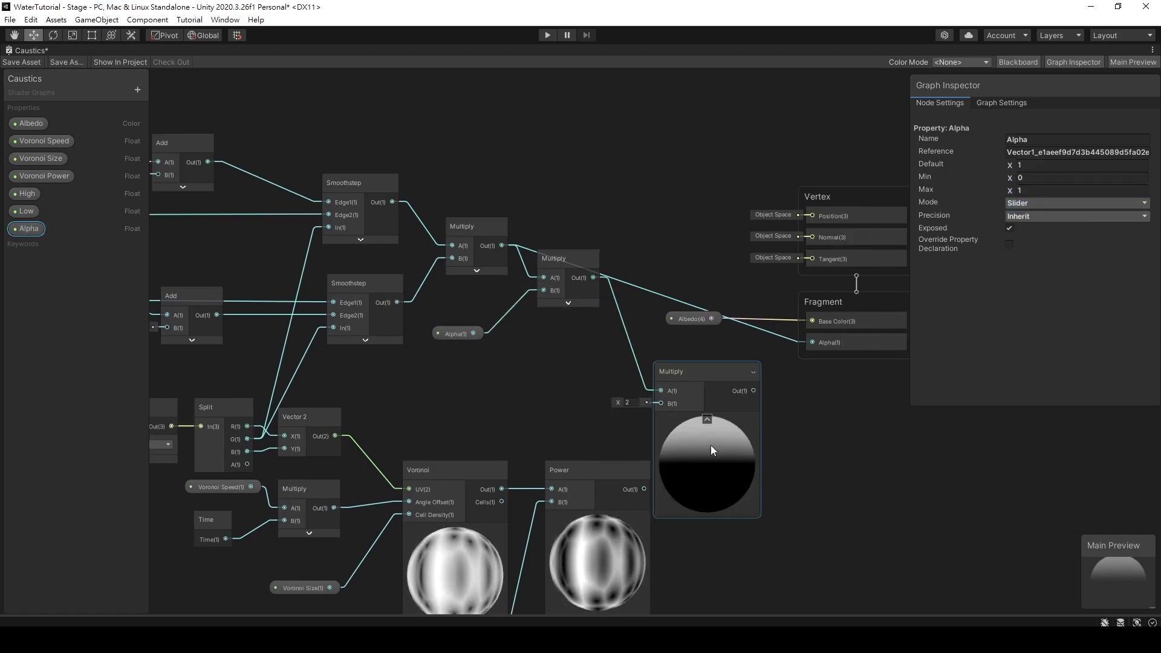
left_click_drag(811, 346, 812, 344)
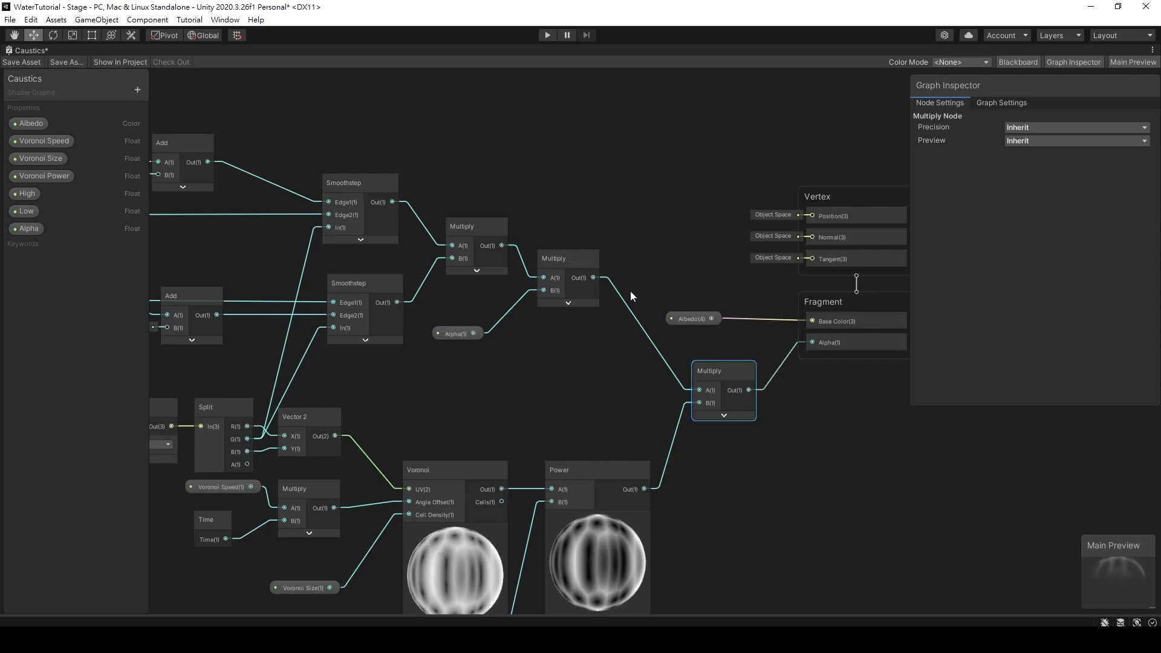
Return to the Scene view and hide the Water object to examine the height-limited caustics on the lake bed
double_click(24, 51)
left_click(252, 50)
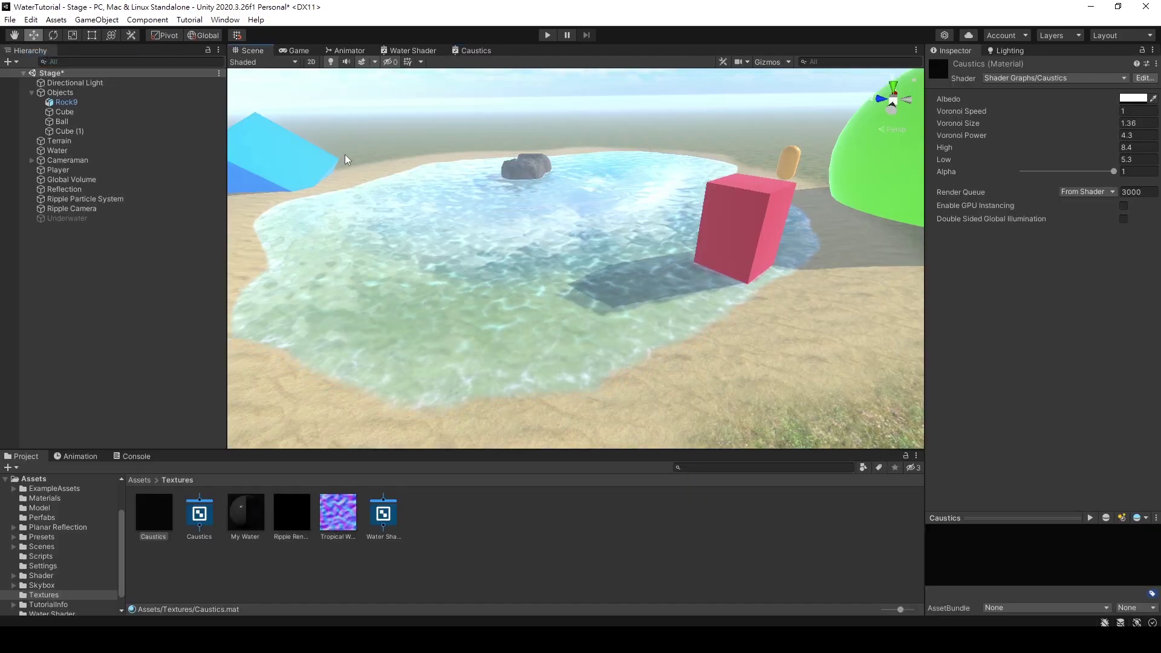
left_click(4, 150)
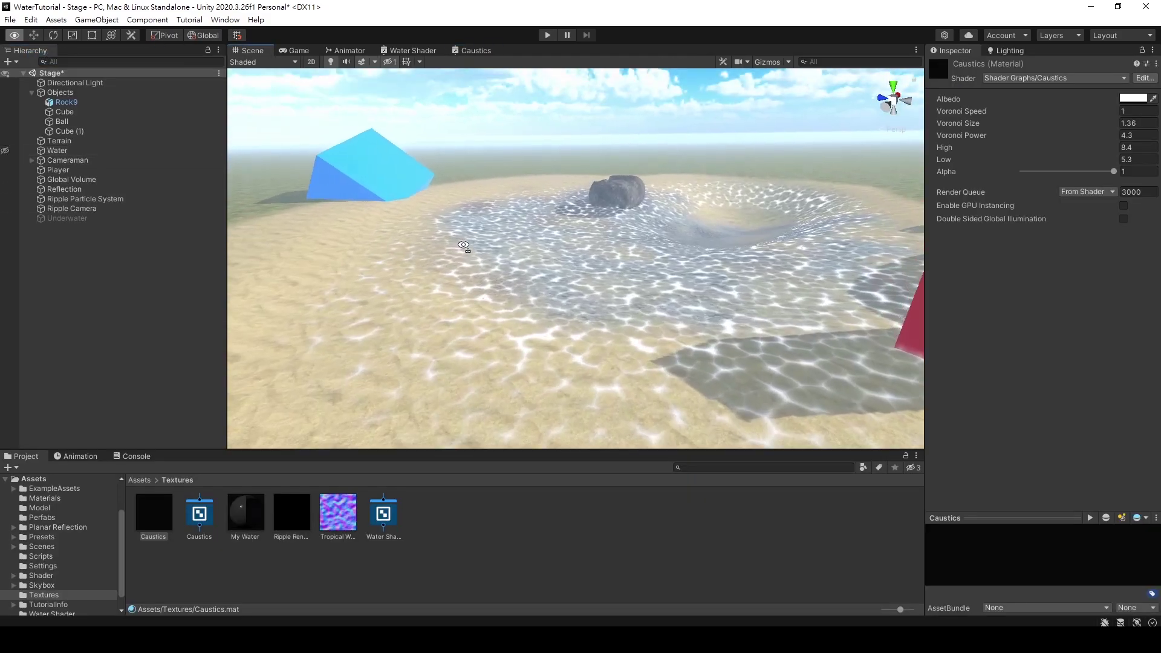